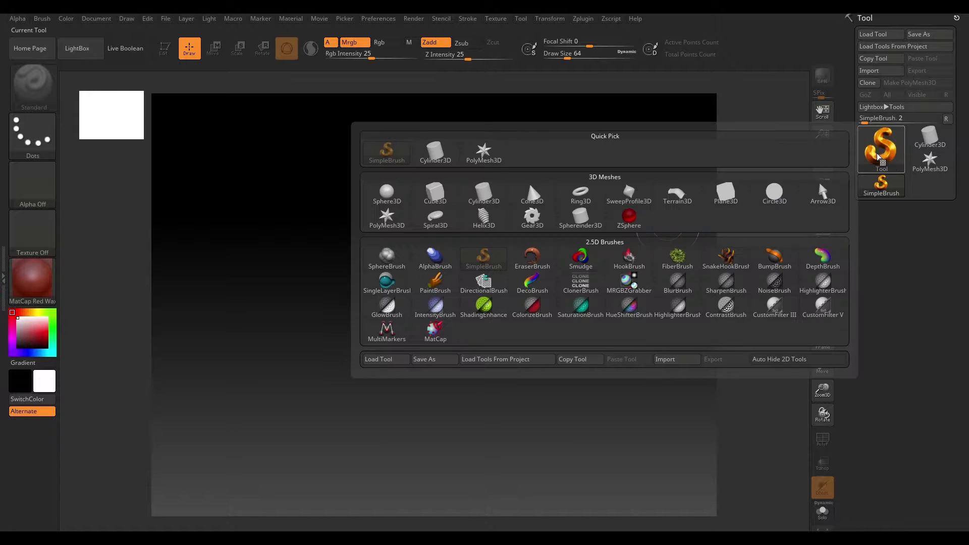
- Select the Sphere3D primitive and draw several overlapping spheres on the canvas
left_click(391, 197)
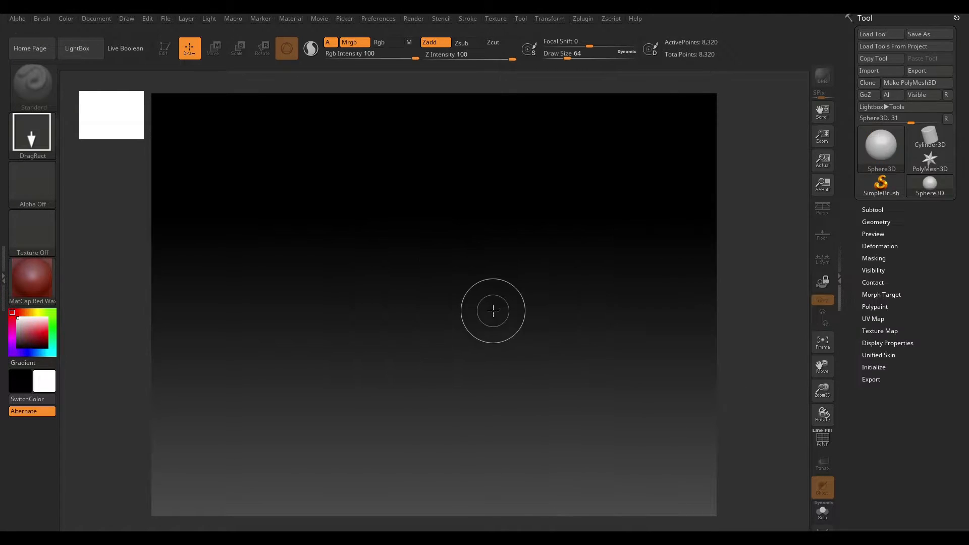
left_click_drag(429, 287, 565, 337)
key("t")
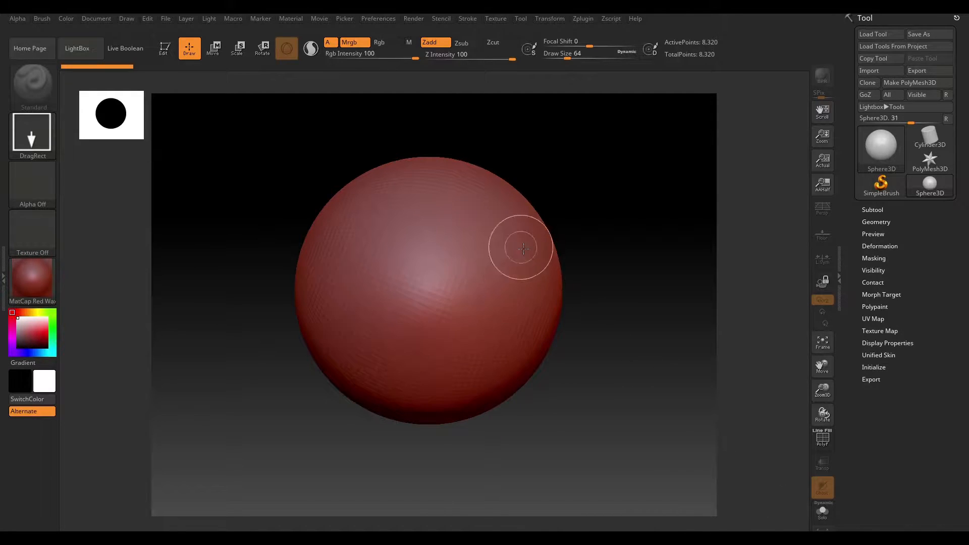
left_click_drag(514, 221, 570, 306)
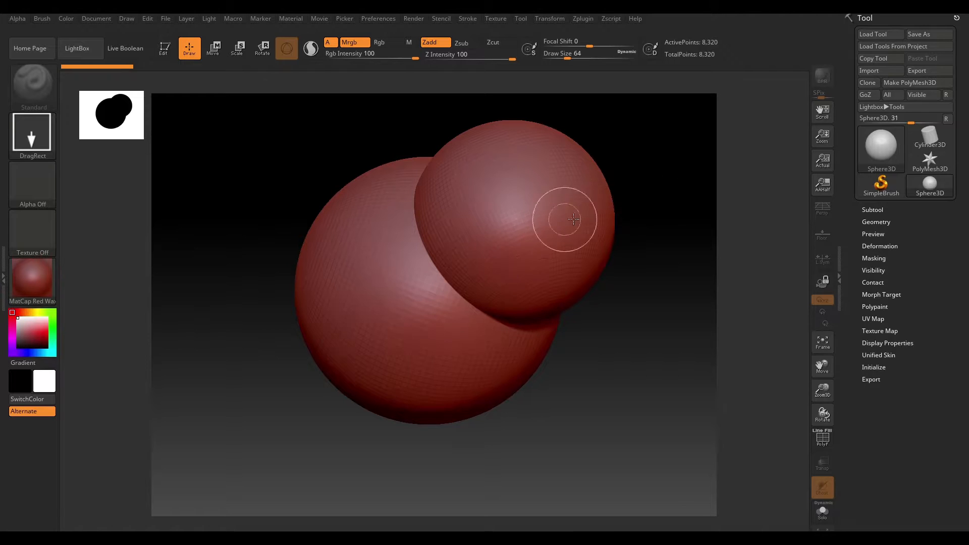
left_click_drag(637, 222, 640, 277)
left_click_drag(643, 242, 649, 471)
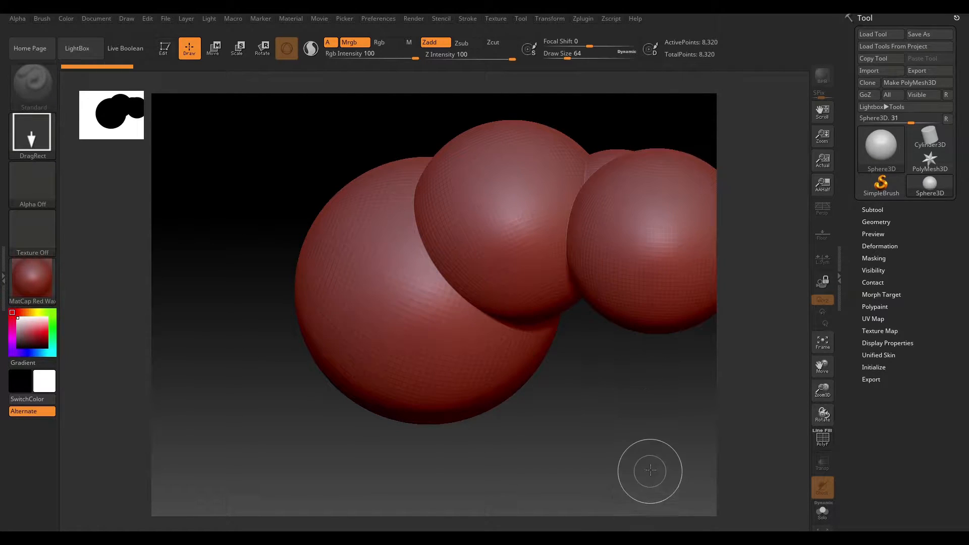
left_click_drag(629, 335, 576, 493)
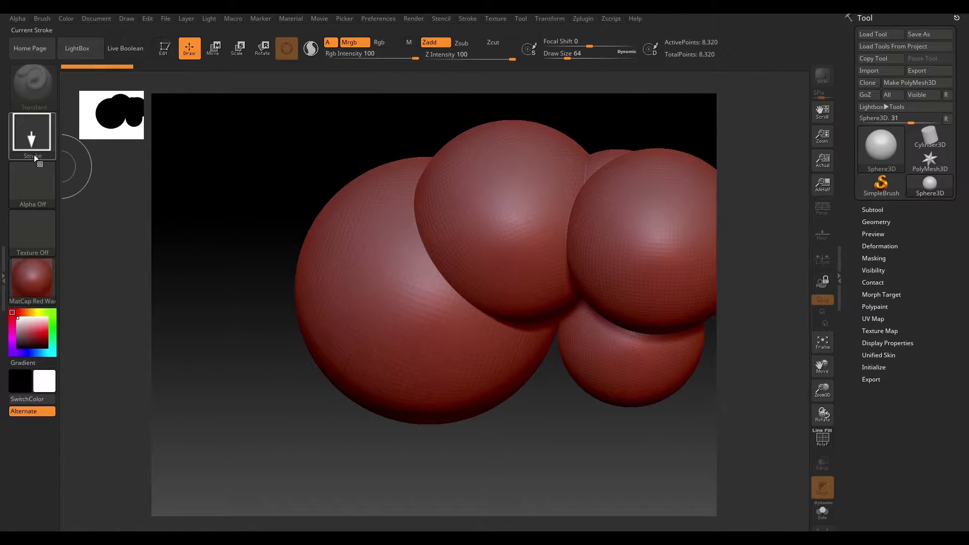
- Paint trails of small spheres beside the large ones using the Dots and Color Spray strokes
left_click(50, 154)
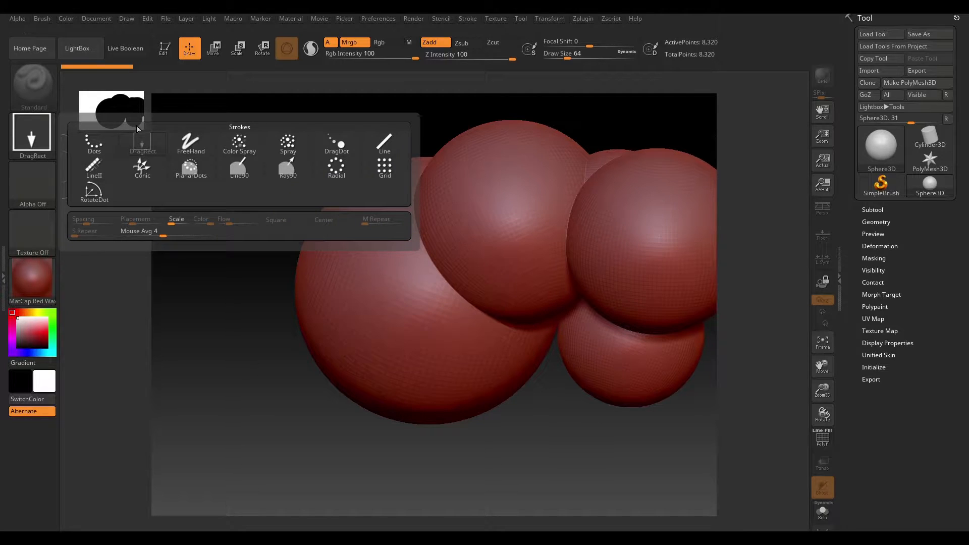
left_click(94, 143)
mouse_move(205, 160)
left_mouse_down()
mouse_move(296, 208)
mouse_move(354, 427)
mouse_move(275, 201)
mouse_move(253, 217)
left_mouse_up()
left_click(33, 134)
left_click(190, 165)
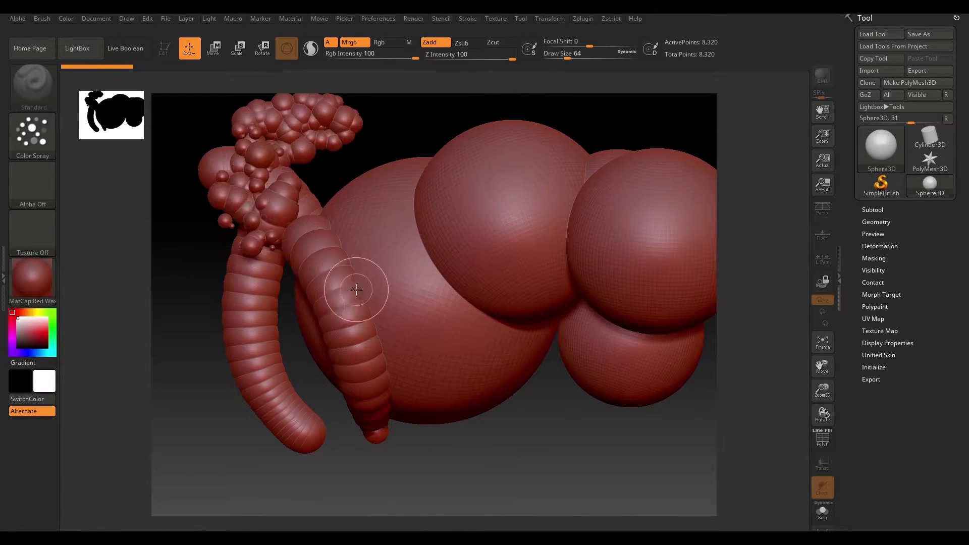
left_click_drag(357, 134, 310, 361)
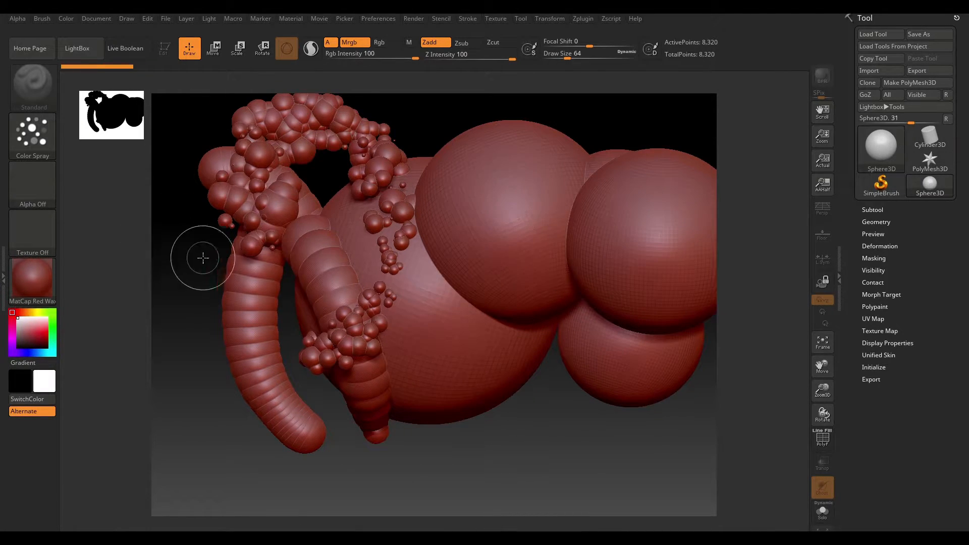
- Clear the canvas and draw one large sphere with the DragRect stroke, placing it in Edit mode
left_click(35, 155)
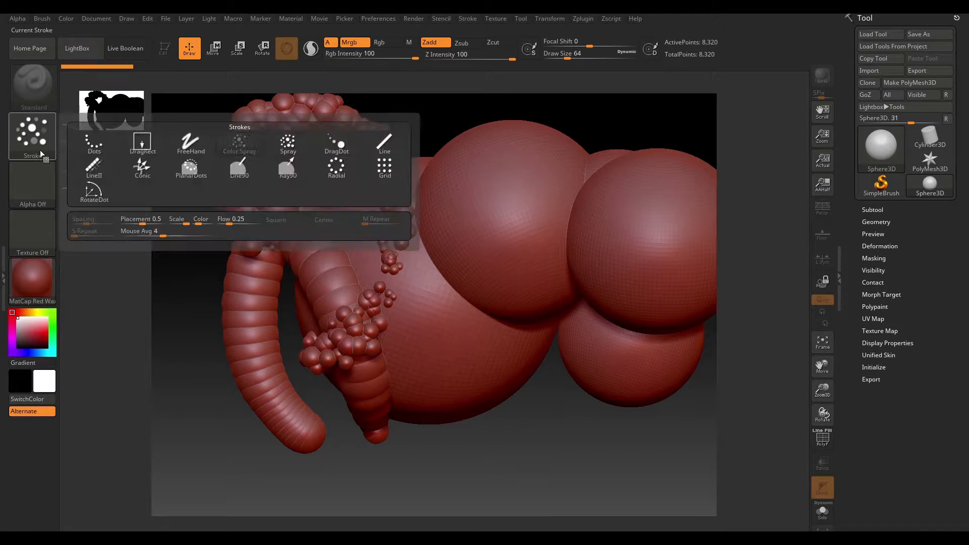
left_click(141, 143)
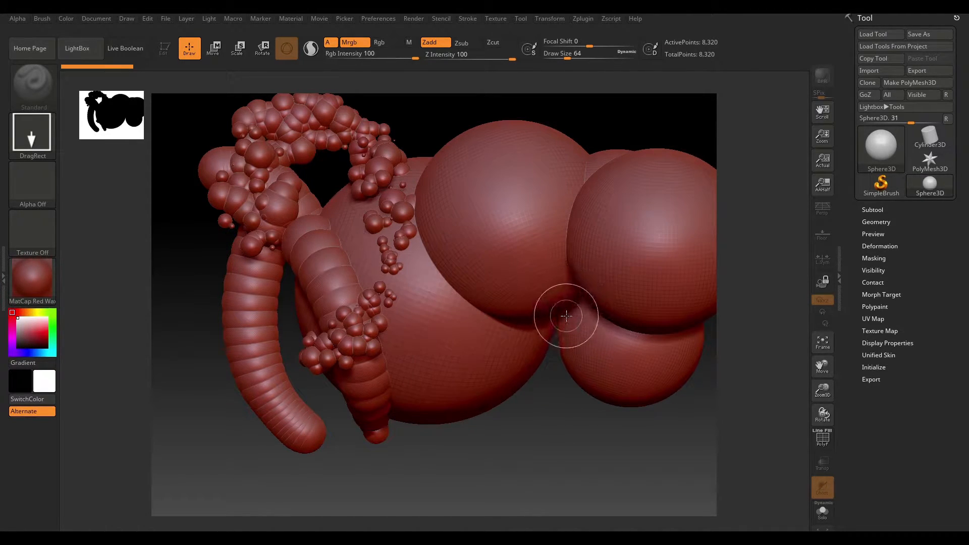
key("ctrl+n")
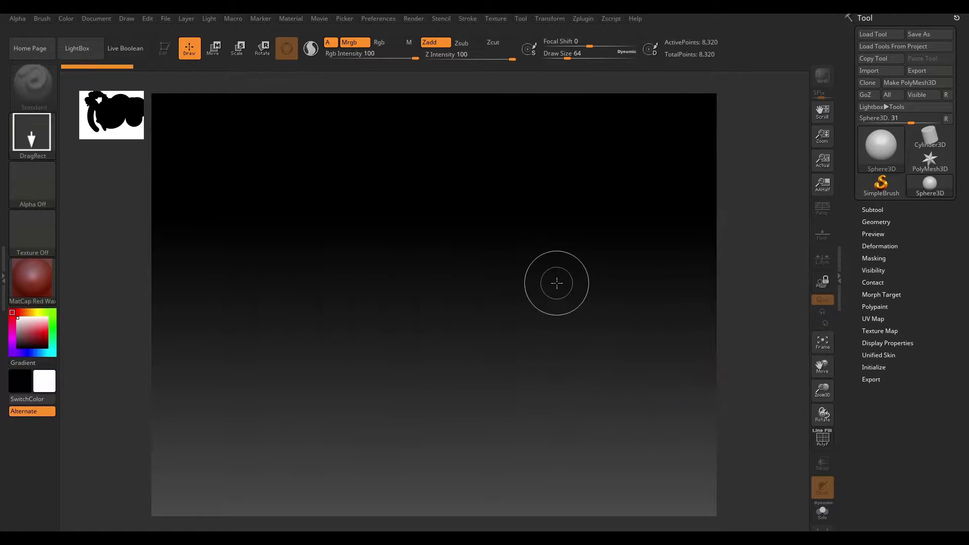
left_click_drag(416, 266, 581, 413)
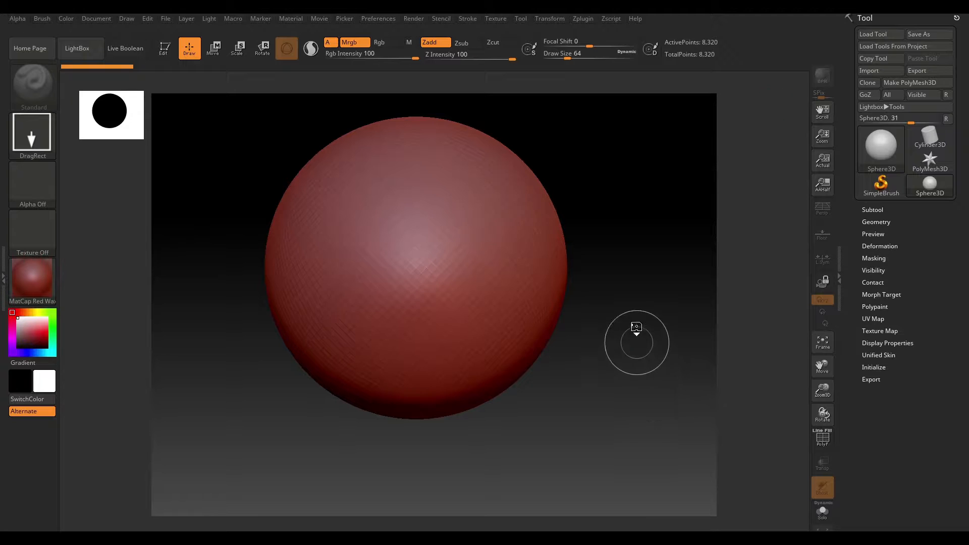
key("t")
- Set the draw size to 108 and try to sculpt on the sphere primitive
mouse_move(647, 292)
left_mouse_down()
mouse_move(634, 296)
mouse_move(664, 305)
mouse_move(686, 295)
left_mouse_up()
key("space")
left_click_drag(545, 273, 562, 259)
left_click_drag(572, 293, 571, 335)
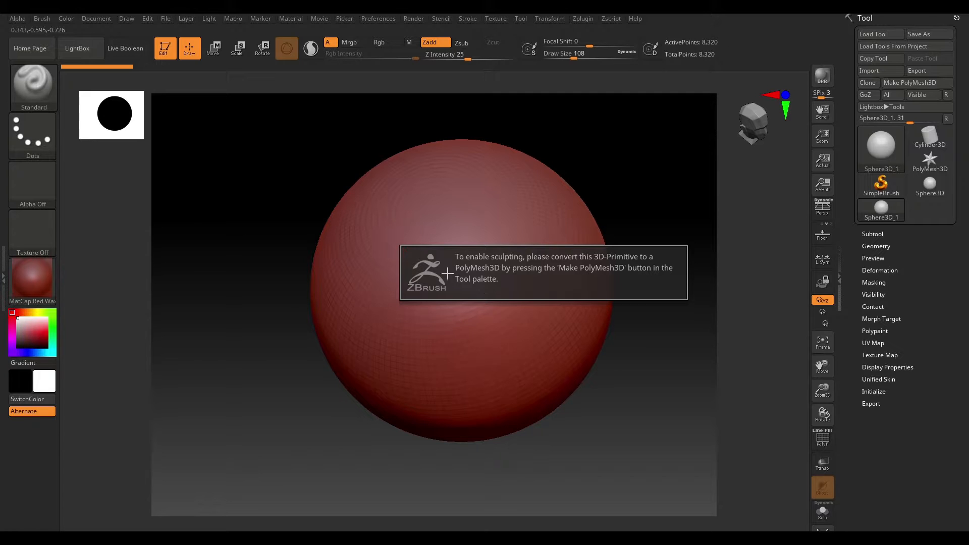
left_click_drag(660, 216, 656, 286)
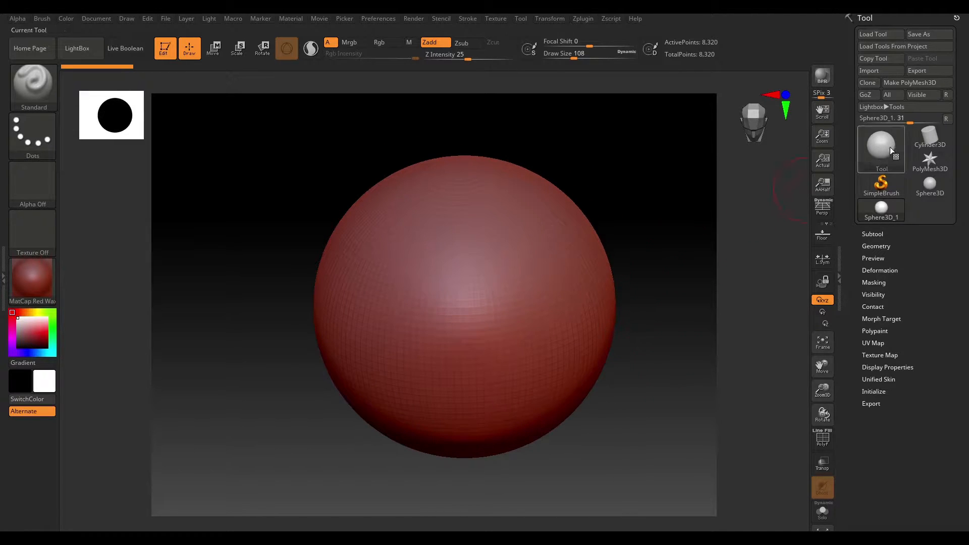
left_click(556, 298)
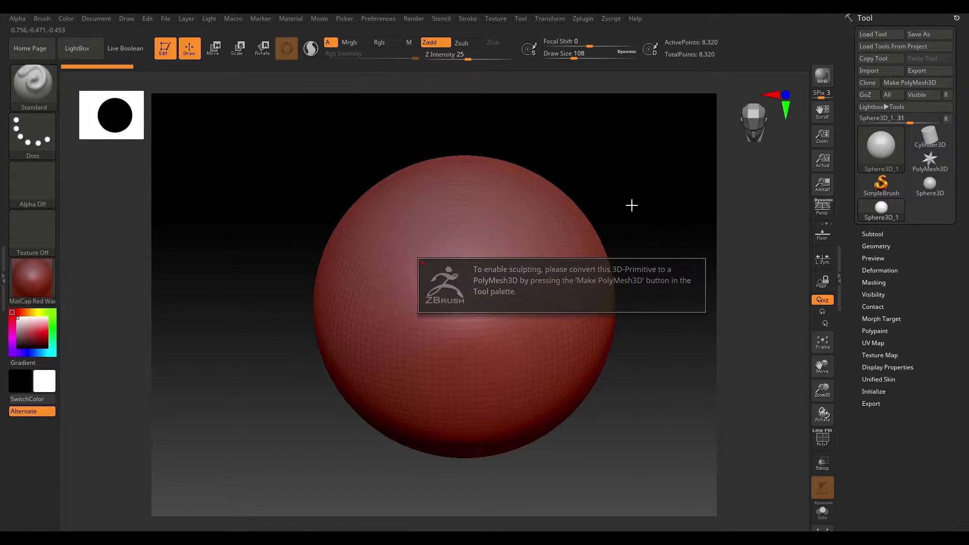
left_click_drag(623, 203, 601, 214, "alt")
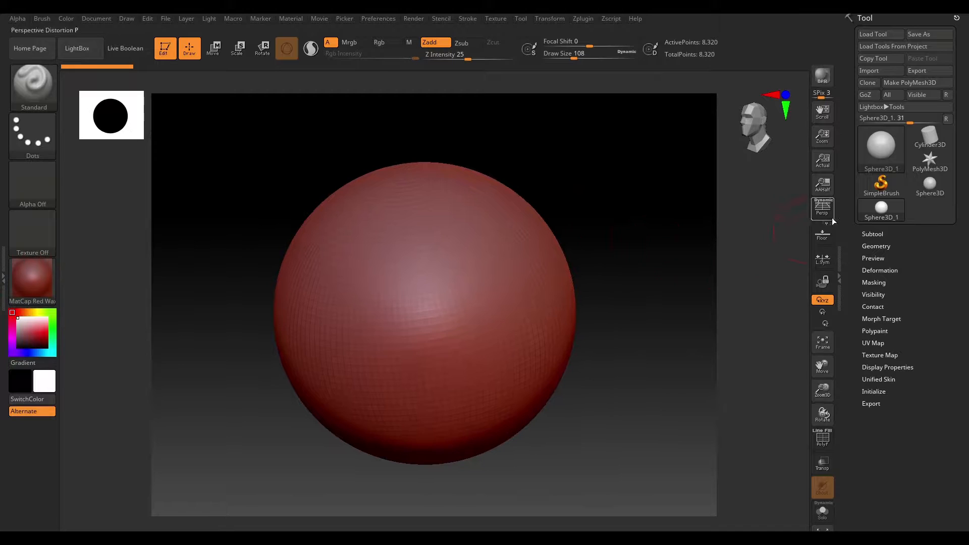
- Convert the sphere primitive to a PolyMesh3D and sculpt raised Standard brush strokes across its front
left_click(911, 84)
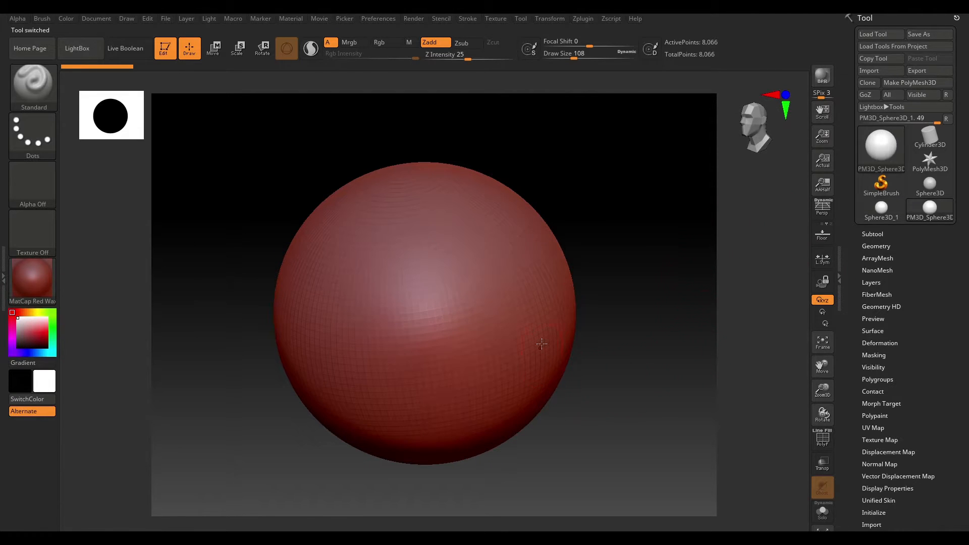
mouse_move(493, 306)
left_mouse_down()
mouse_move(449, 303)
mouse_move(514, 343)
mouse_move(424, 328)
mouse_move(421, 263)
mouse_move(400, 271)
left_mouse_up()
left_click_drag(631, 291, 676, 352)
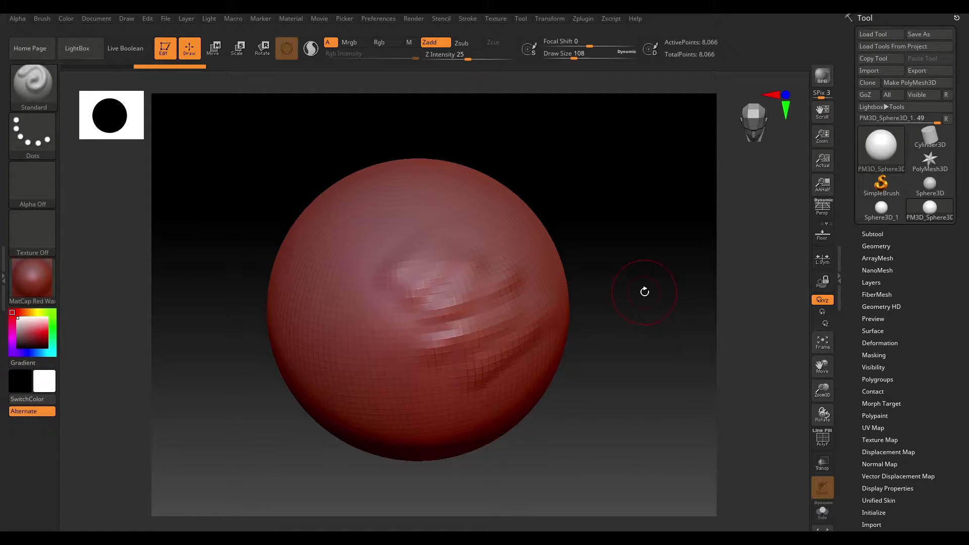
- Inspect the sculpted sphere from different angles and zoom levels
mouse_move(644, 292)
left_mouse_down()
mouse_move(651, 322)
mouse_move(660, 292)
left_mouse_up()
left_click_drag(628, 381, 639, 350)
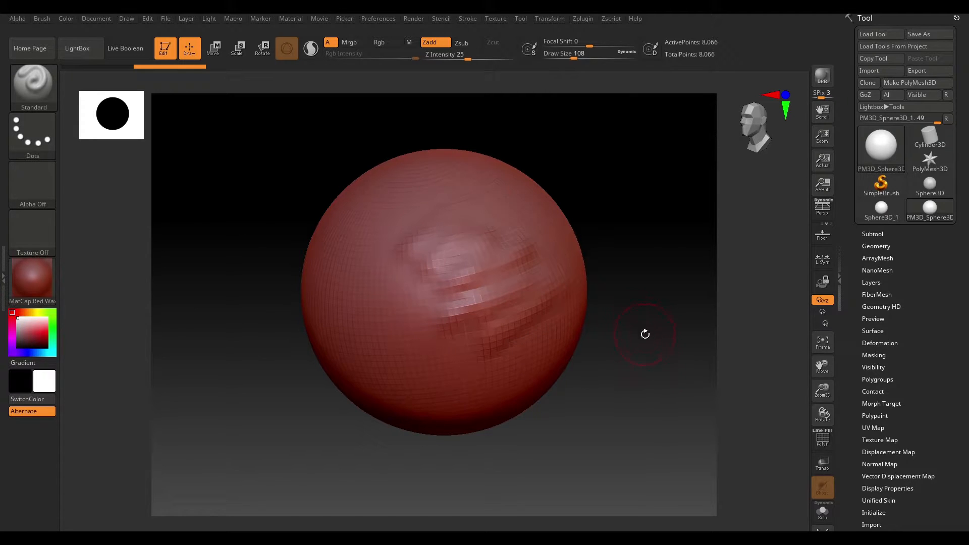
right_click_drag(655, 328, 639, 391, "ctrl")
right_click_drag(644, 357, 683, 347, "ctrl")
right_click_drag(671, 382, 671, 345, "alt")
mouse_move(672, 345)
right_mouse_down("ctrl")
mouse_move(670, 333)
mouse_move(670, 367)
mouse_move(688, 370)
mouse_move(677, 351)
right_mouse_up("ctrl")
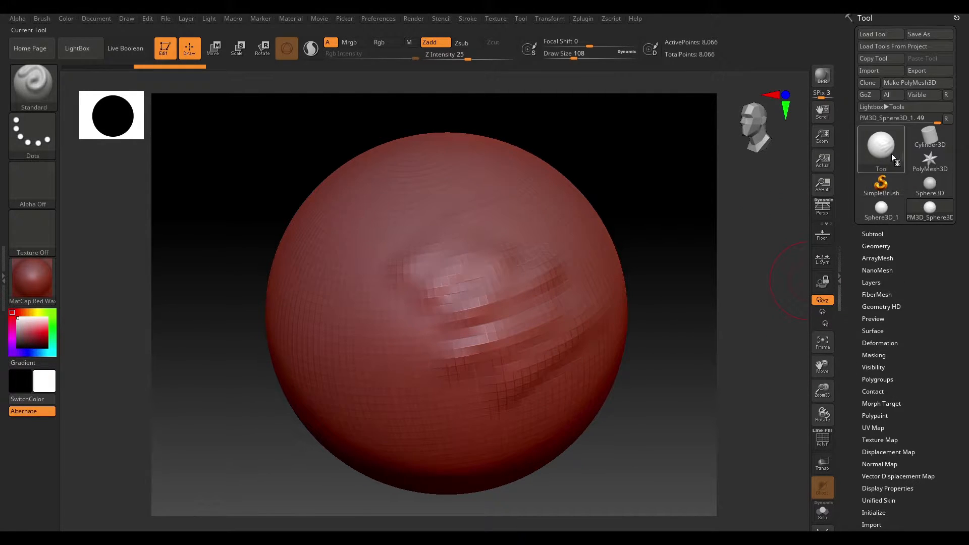
- Swap the active tool to the Sphereinder3D, Cube3D and Arrow3D primitives in turn
left_click(865, 153)
left_click(660, 229)
left_click(881, 147)
left_click(483, 194)
left_click(881, 147)
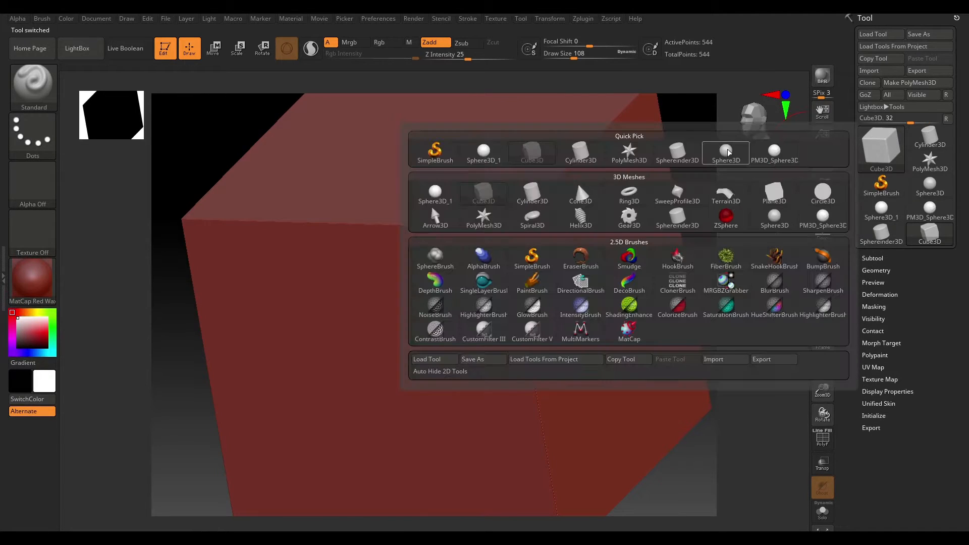
left_click(435, 217)
- Swap the active tool through Ring3D, Terrain3D and Plane3D, and reset the recently used tools
left_click(881, 148)
left_click(624, 192)
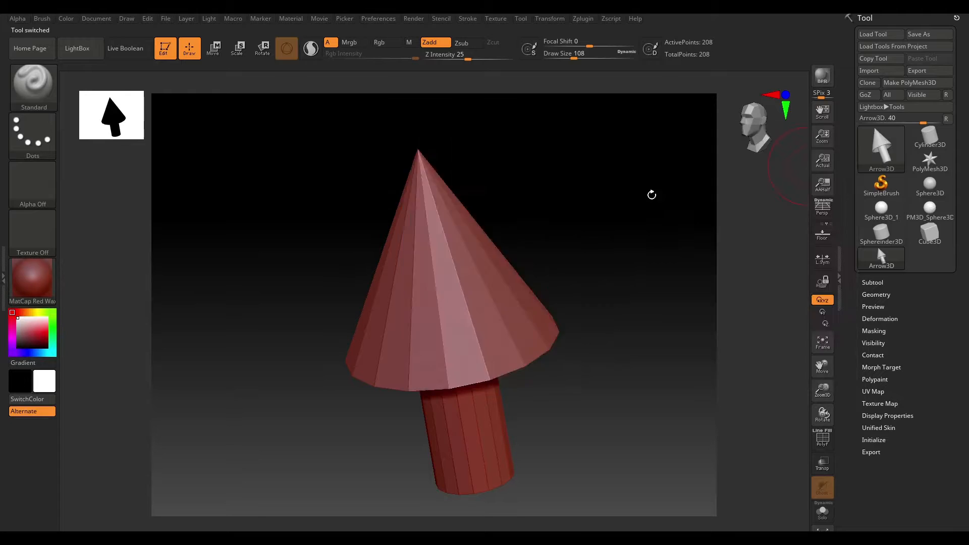
left_click(881, 147)
left_click(725, 216)
left_click(881, 147)
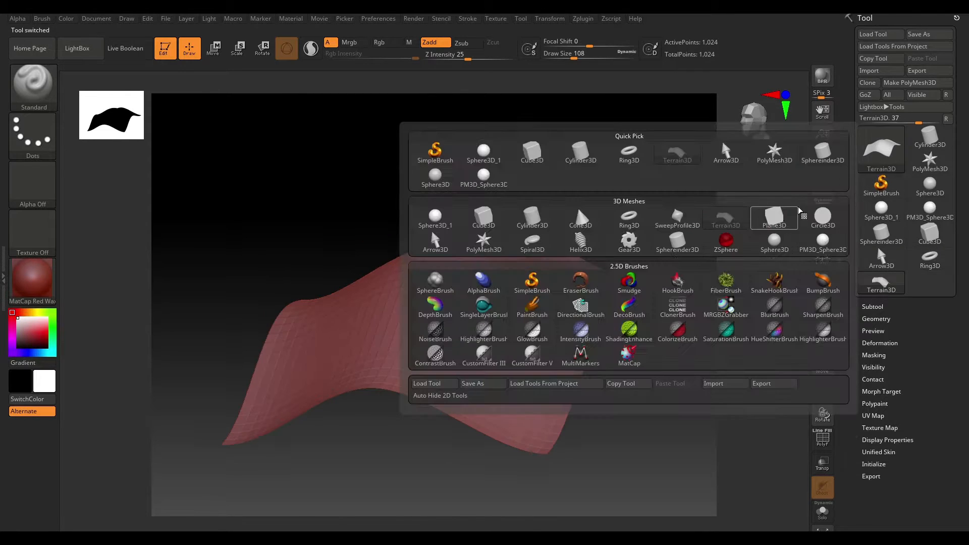
left_click(727, 233)
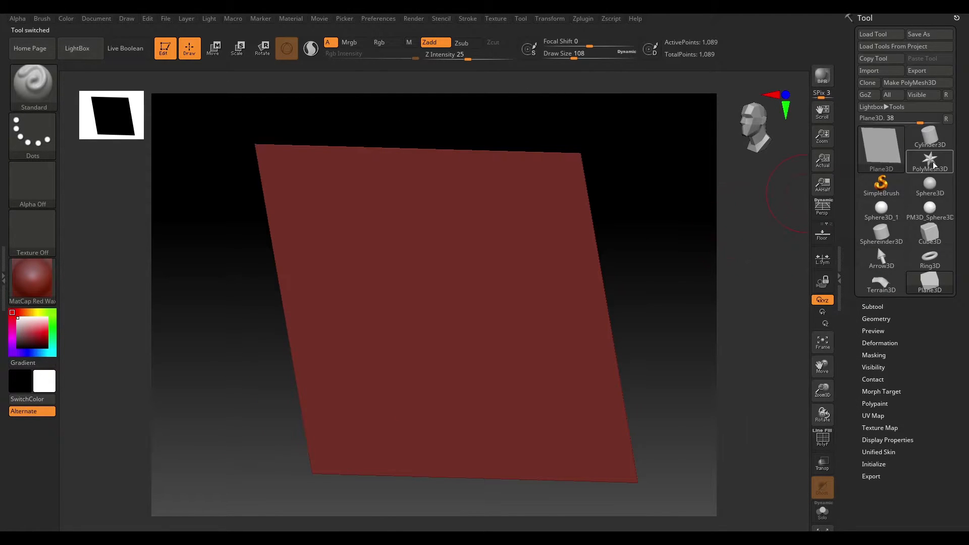
left_click(946, 120)
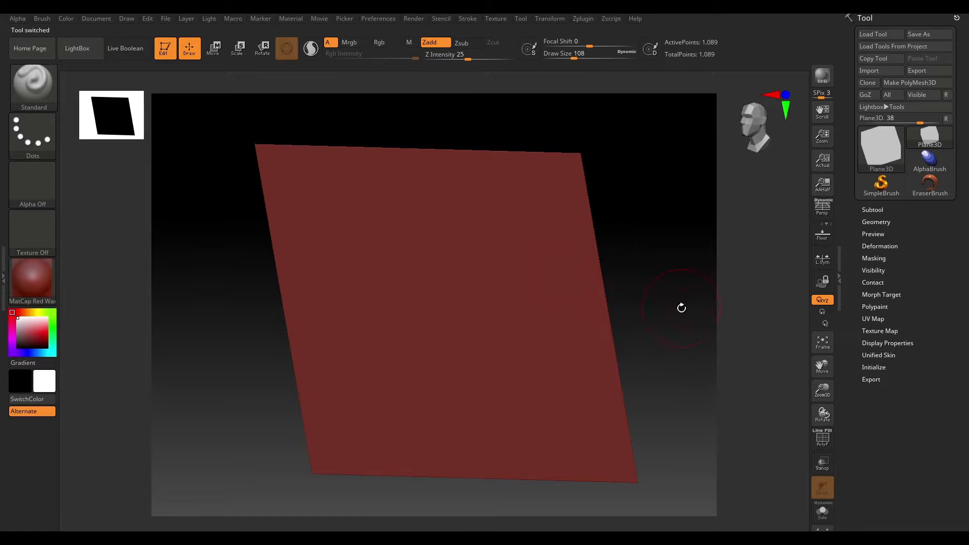
- Switch the active tool to the Sphere3D_1 primitive and set the draw size to 140
left_click(880, 161)
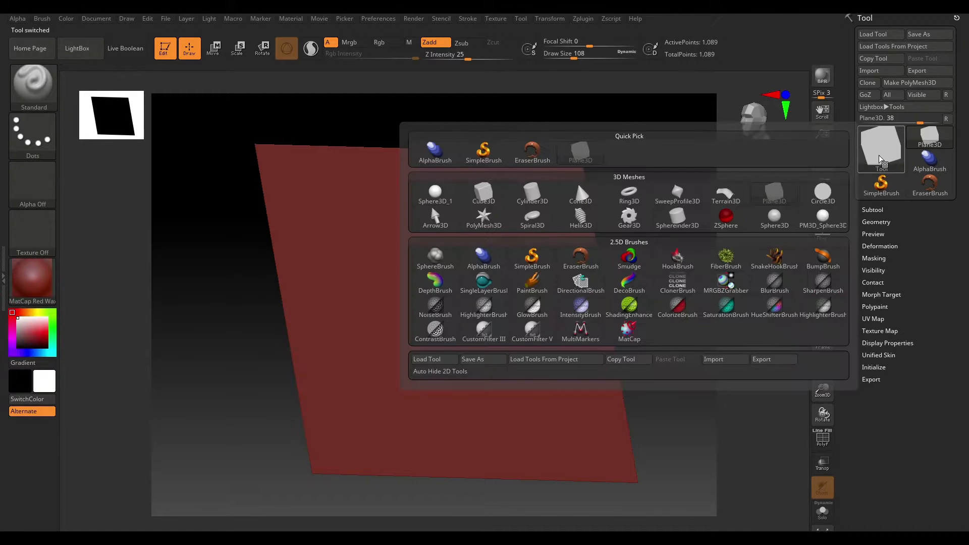
left_click(435, 194)
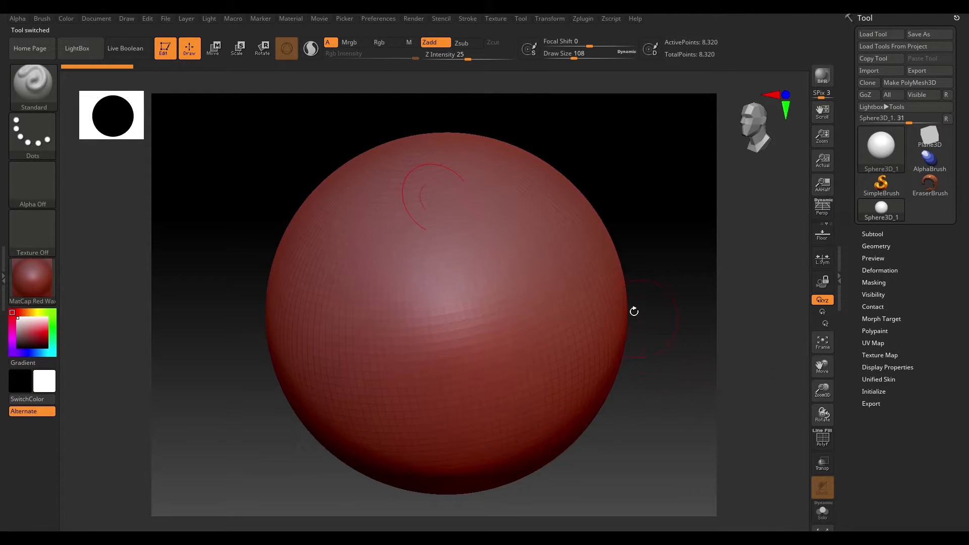
mouse_move(679, 227)
left_mouse_down()
mouse_move(656, 286)
mouse_move(625, 281)
mouse_move(672, 281)
left_mouse_up()
key("space")
left_click_drag(570, 294, 548, 295)
left_click(462, 348)
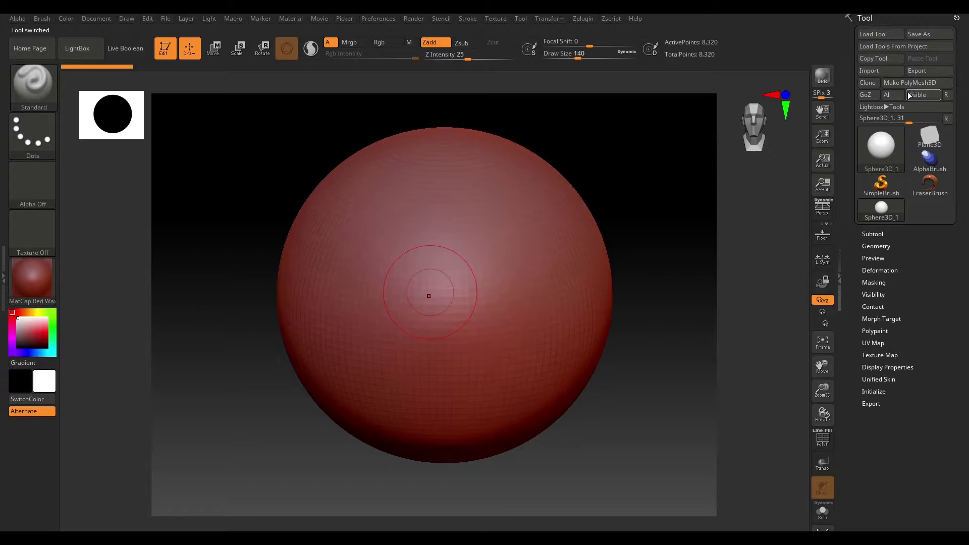
- Convert the Sphere3D_1 primitive to a PolyMesh3D and sculpt several strokes over its surface
left_click(927, 84)
left_click_drag(459, 272, 576, 373)
mouse_move(409, 222)
left_mouse_down()
mouse_move(469, 283)
mouse_move(522, 374)
mouse_move(438, 337)
mouse_move(484, 359)
mouse_move(513, 225)
left_mouse_up()
- Switch the active tool to the Ring3D primitive and convert it to a PolyMesh3D
left_click(860, 150)
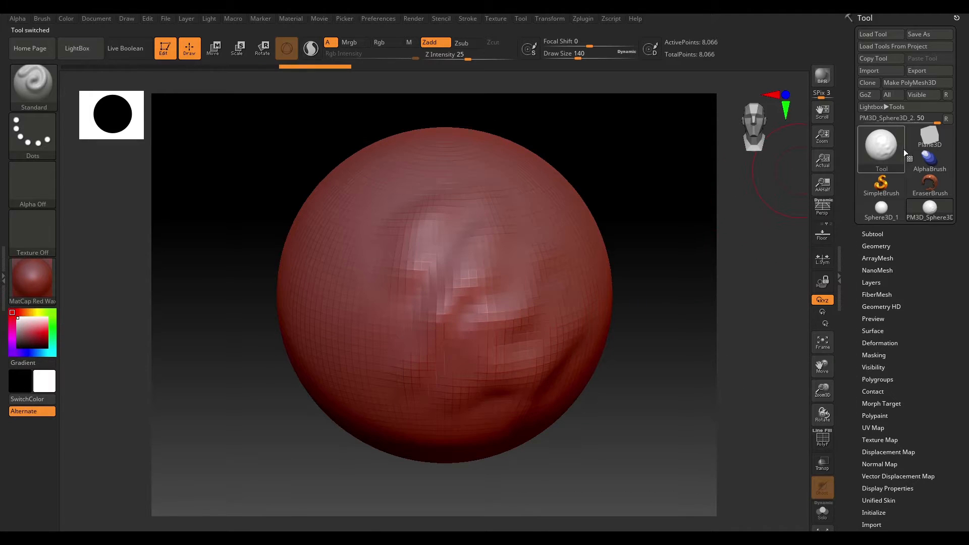
left_click(878, 147)
left_click(647, 202)
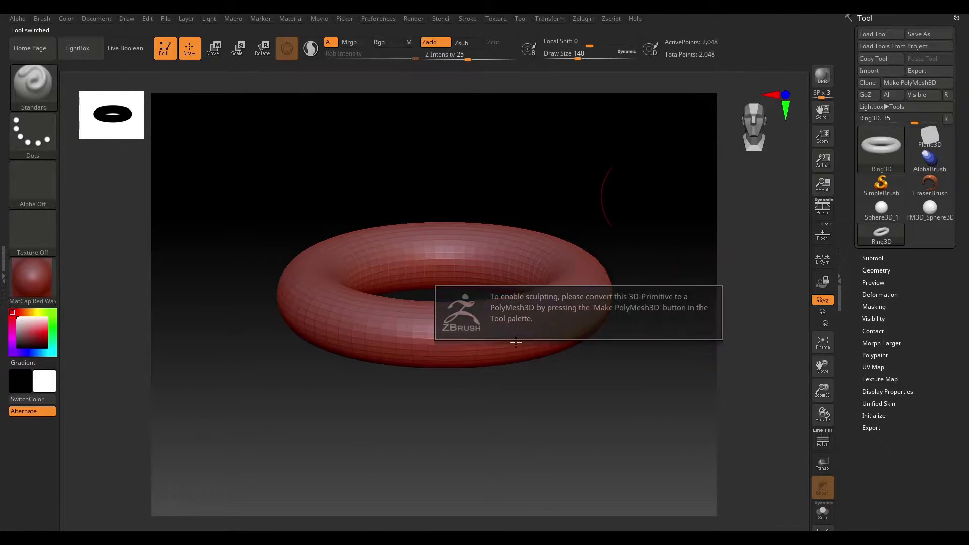
left_click(911, 83)
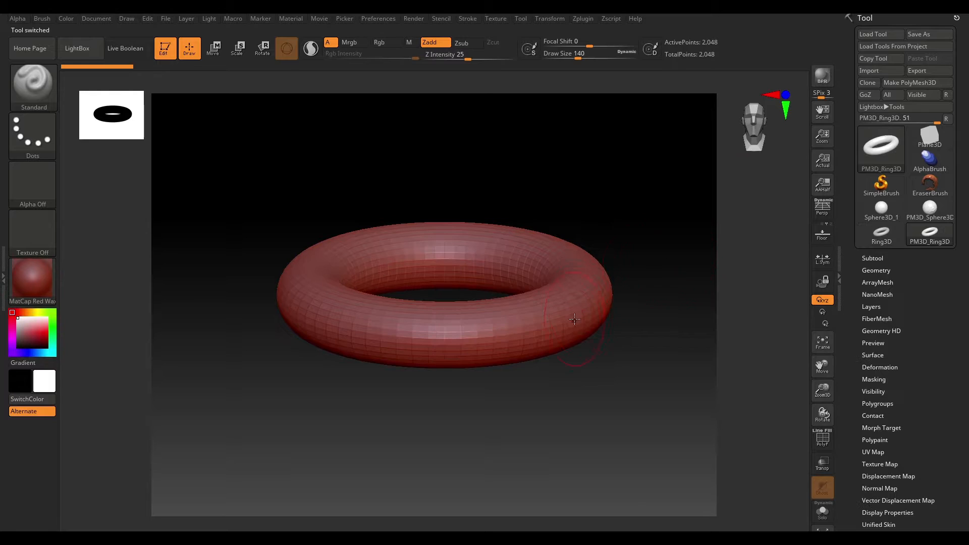
- Sculpt raised bulges along the outer edge of the ring with the Standard brush
mouse_move(448, 346)
left_mouse_down()
mouse_move(308, 313)
mouse_move(575, 323)
mouse_move(593, 308)
left_mouse_up()
left_click_drag(654, 209, 636, 275)
mouse_move(621, 233)
left_mouse_down()
mouse_move(649, 207)
mouse_move(634, 302)
left_mouse_up()
mouse_move(575, 280)
left_mouse_down()
mouse_move(579, 265)
mouse_move(590, 282)
mouse_move(594, 263)
left_mouse_up()
mouse_move(664, 312)
left_mouse_down()
mouse_move(679, 253)
mouse_move(645, 308)
mouse_move(604, 298)
left_mouse_up()
left_click_drag(728, 288, 701, 394, "alt")
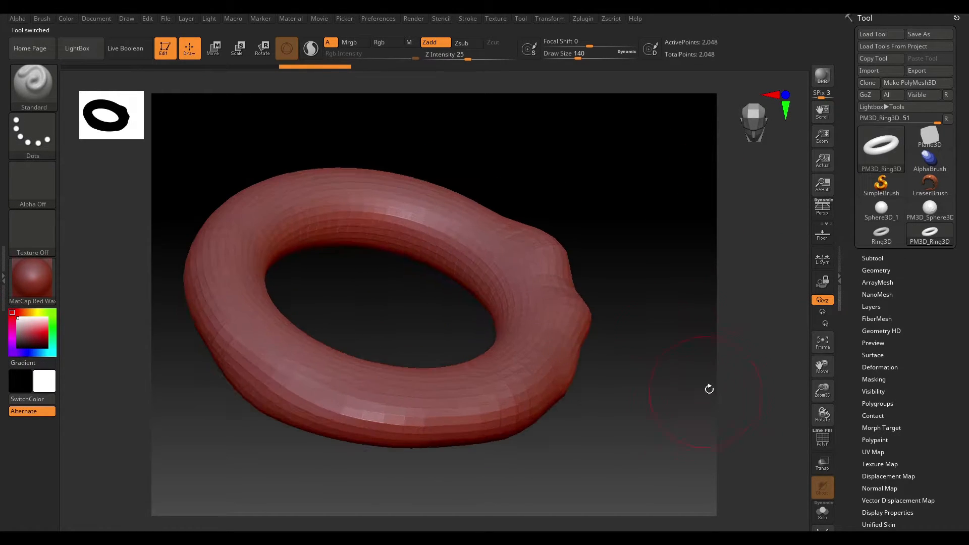
left_click_drag(419, 434, 535, 439)
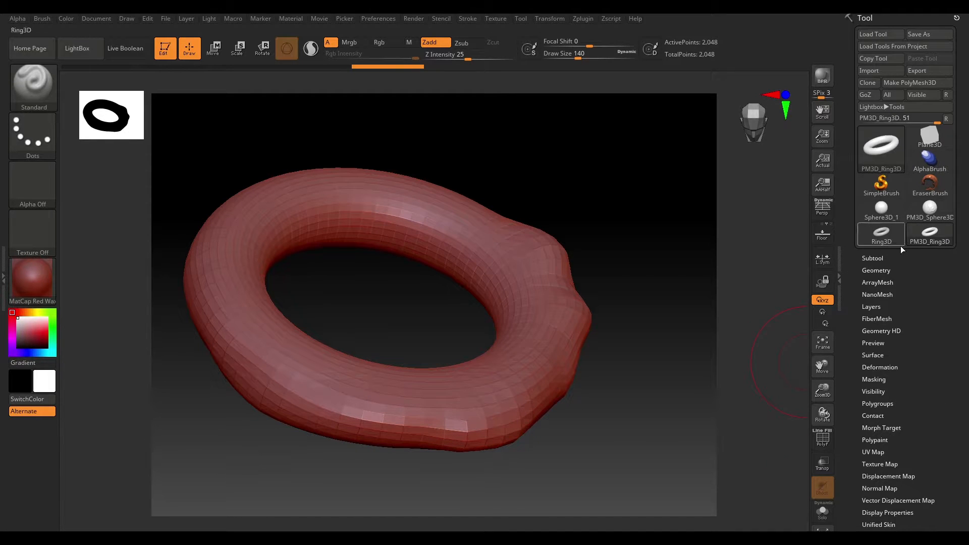
- Check the available tools and reset the recently used ones while keeping the sculpted ring active
left_click_drag(692, 370, 701, 323)
left_click(889, 165)
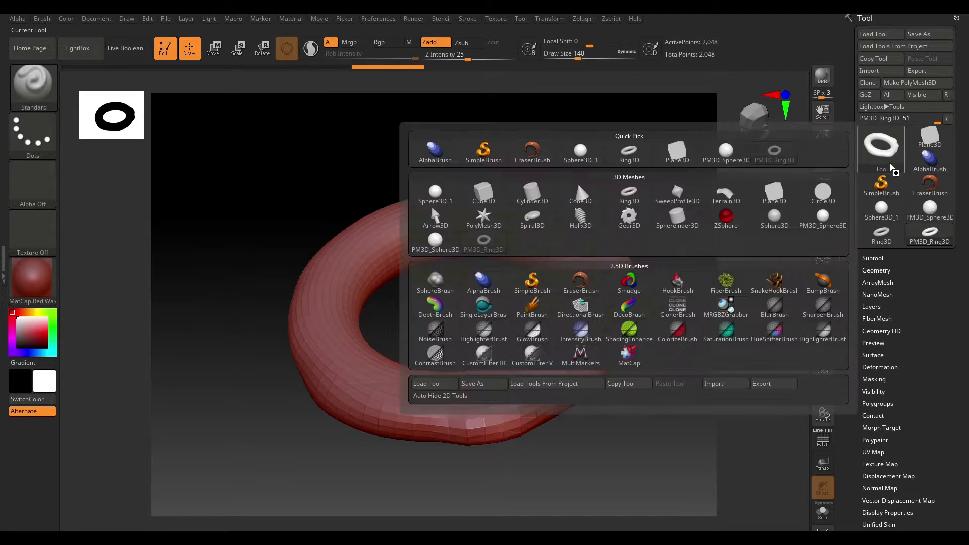
left_click(947, 120)
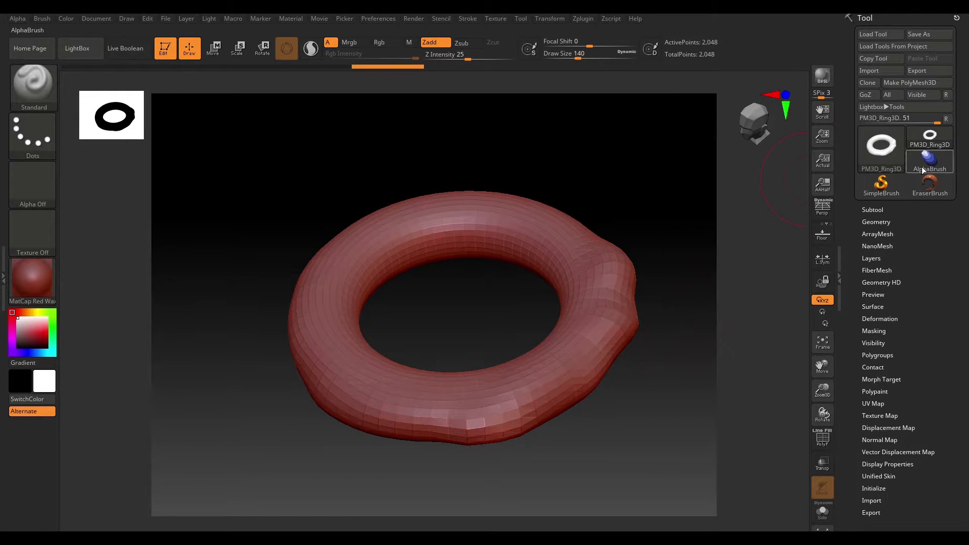
- Switch the active tool from the ring to the sculpted PM3D_Sphere3D_2 sphere
left_click_drag(671, 262, 807, 225)
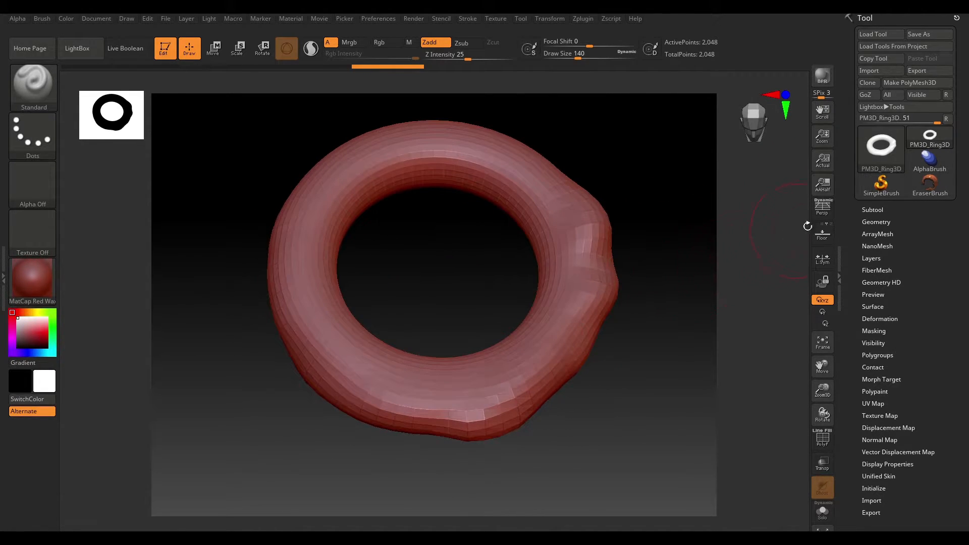
left_click(892, 153)
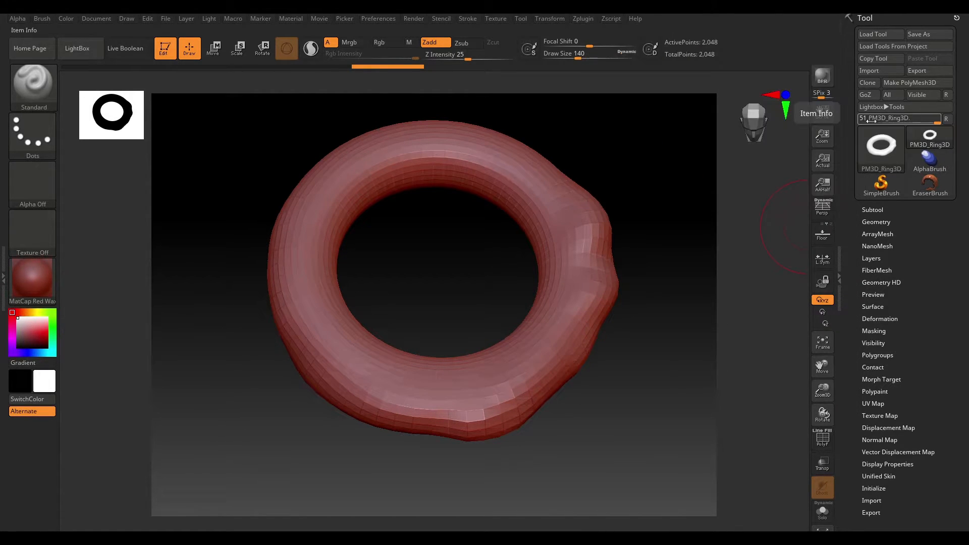
left_click(916, 180)
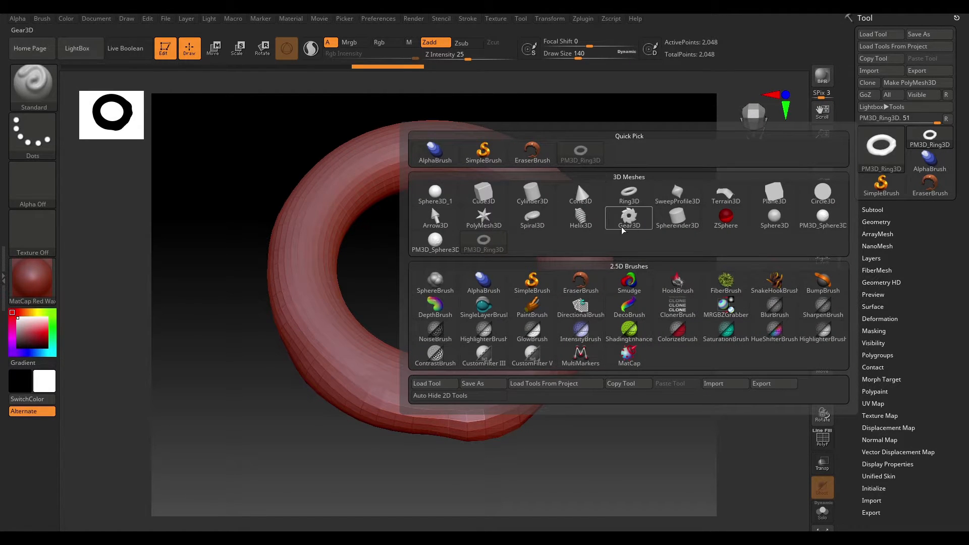
left_click(438, 243)
left_click_drag(681, 296, 657, 317, "alt")
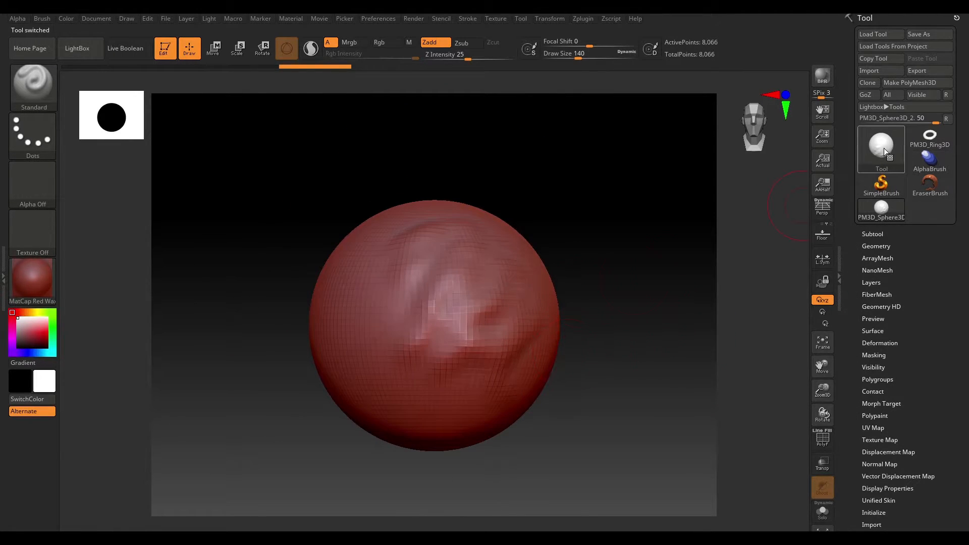
left_click_drag(660, 280, 641, 297)
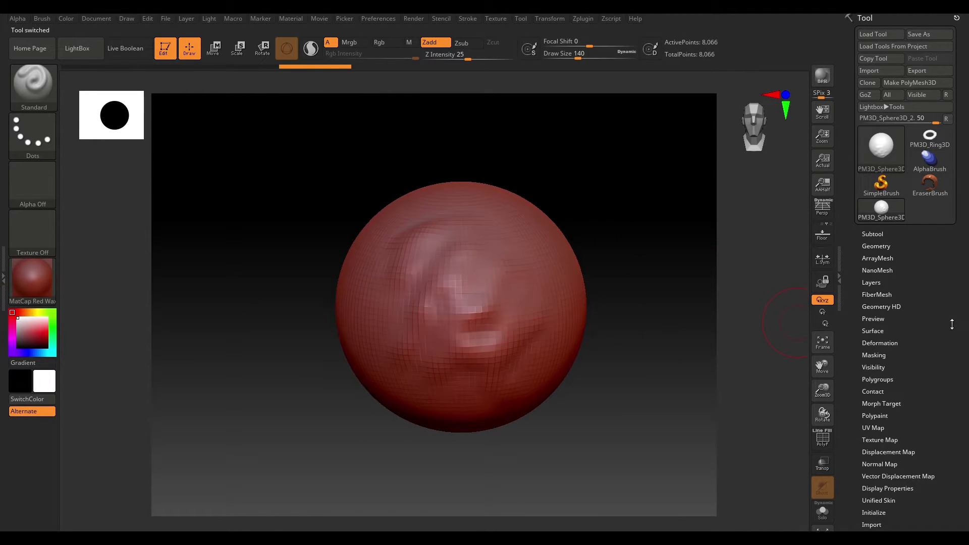
- Delete the PM3D_Sphere3D_2 subtool and accept that the operation is not undoable
left_click(881, 235)
left_click_drag(968, 288, 964, 43)
left_click(882, 251)
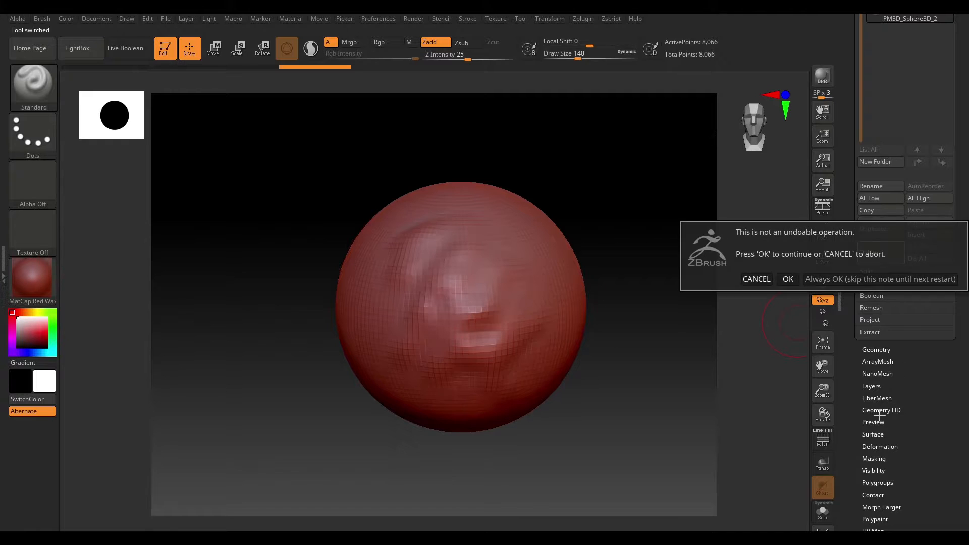
left_click(791, 281)
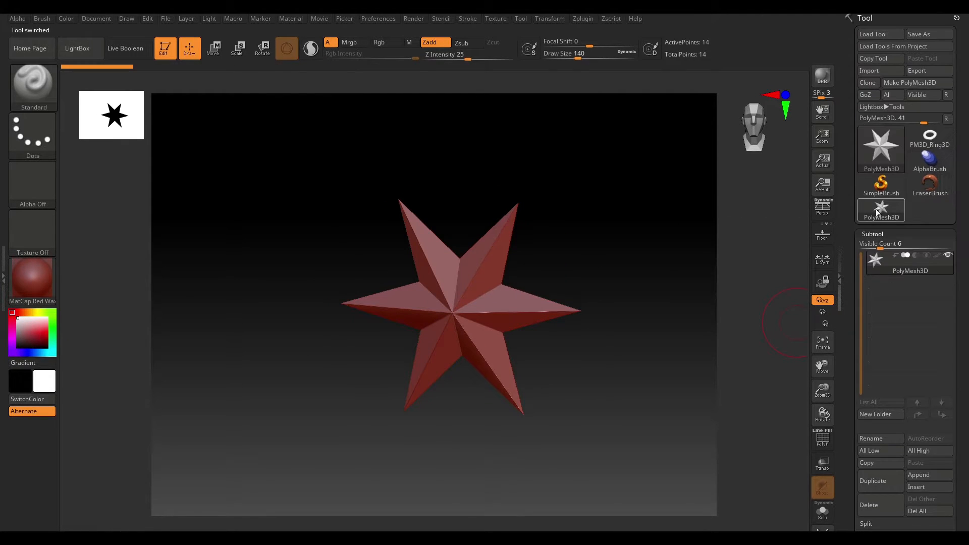
- Switch to the PM3D_Ring3D tool and delete its subtool permanently
left_click(876, 144)
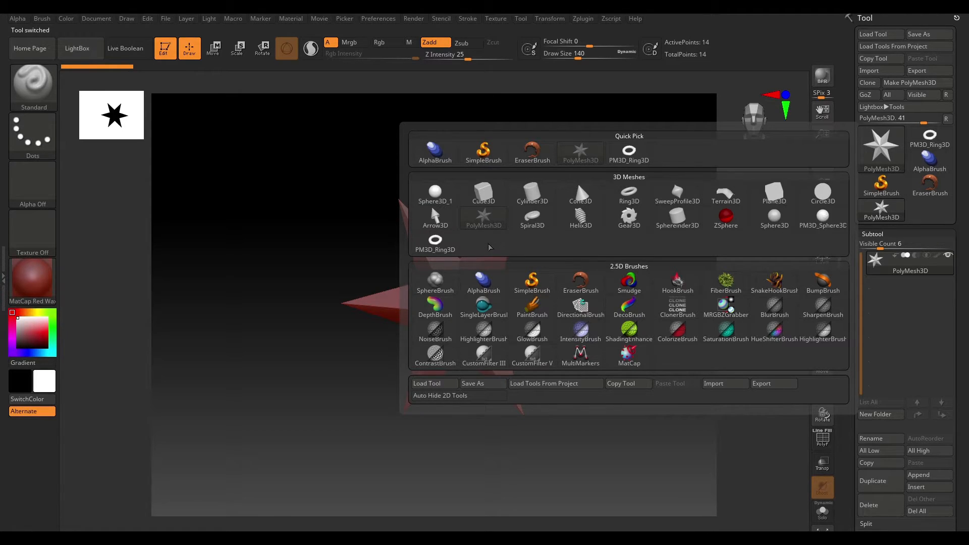
left_click(434, 242)
left_click_drag(955, 334, 968, 281)
left_click(887, 411)
left_click(792, 429)
- Switch to the remaining PM3D_Sphere3D_1 tool and delete its subtool permanently
left_click(882, 159)
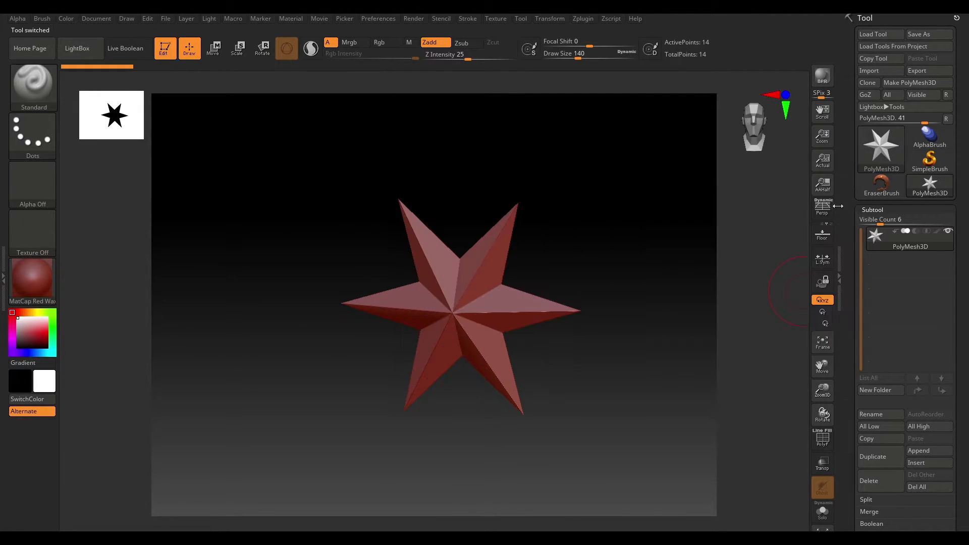
left_click(876, 165)
left_click(879, 154)
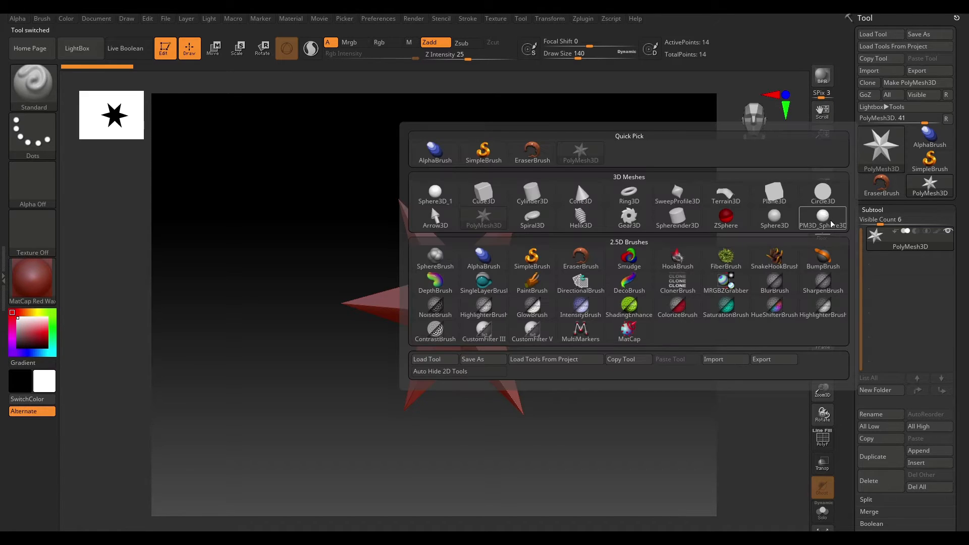
left_click(577, 181)
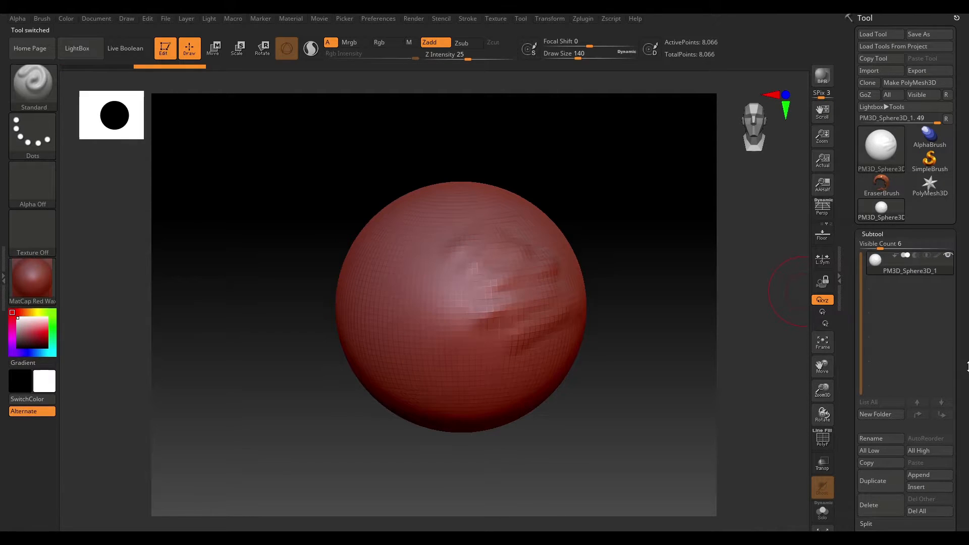
scroll(904, 383, "down", 3)
left_click(869, 411)
left_click(788, 454)
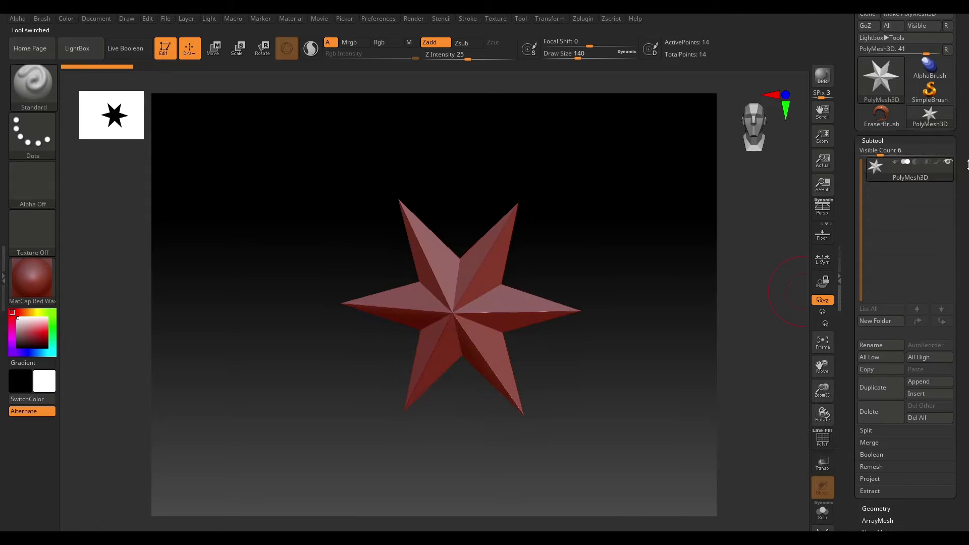
- Switch the active tool to the Cylinder3D primitive and convert it to a PolyMesh3D
scroll(967, 168, "up", 3)
left_click(874, 156)
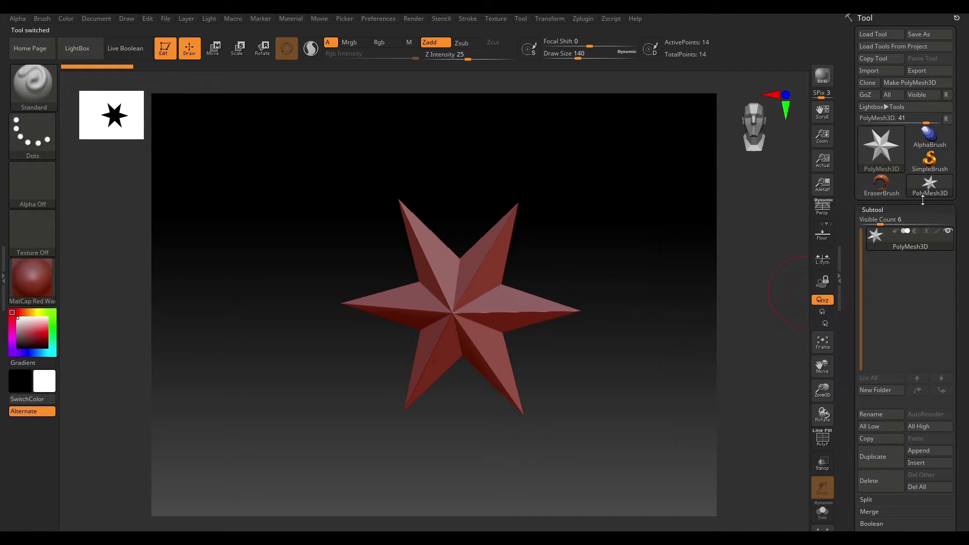
left_click(876, 153)
left_click(881, 149)
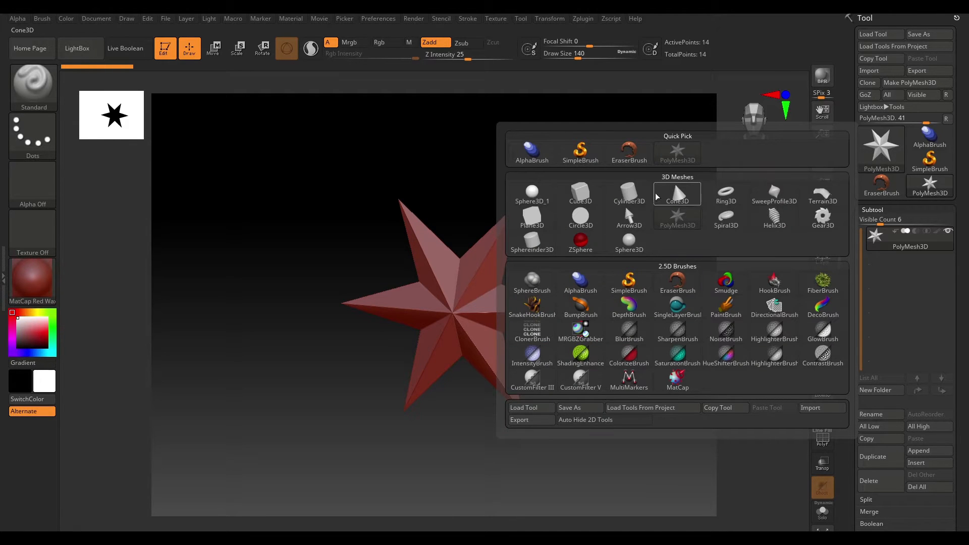
left_click(674, 183)
left_click_drag(644, 339, 645, 388)
left_click(517, 325)
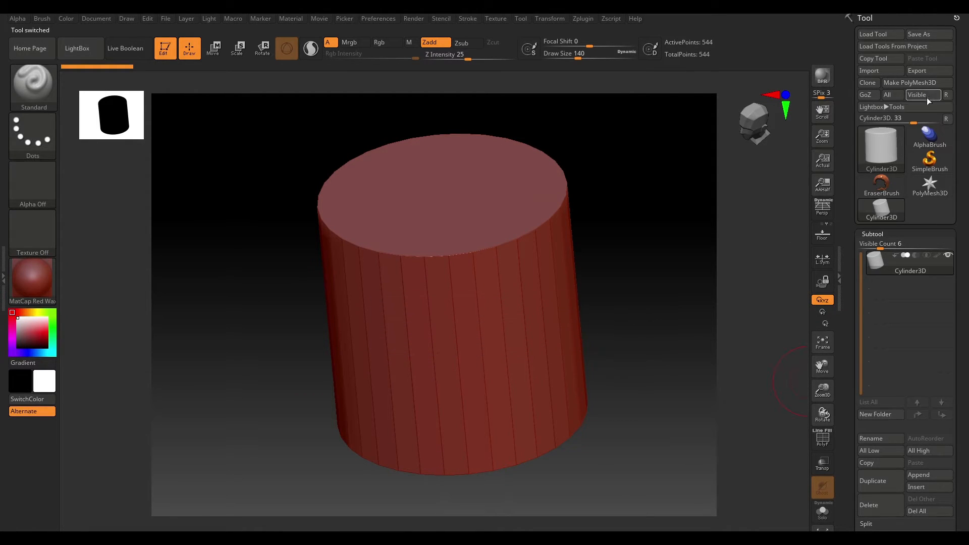
left_click(908, 83)
left_click_drag(666, 263, 676, 297)
- Append a second cylinder and a Cube3D as subtools of the PM3D_Cylinder3D_1 tool
left_click_drag(963, 391, 963, 357)
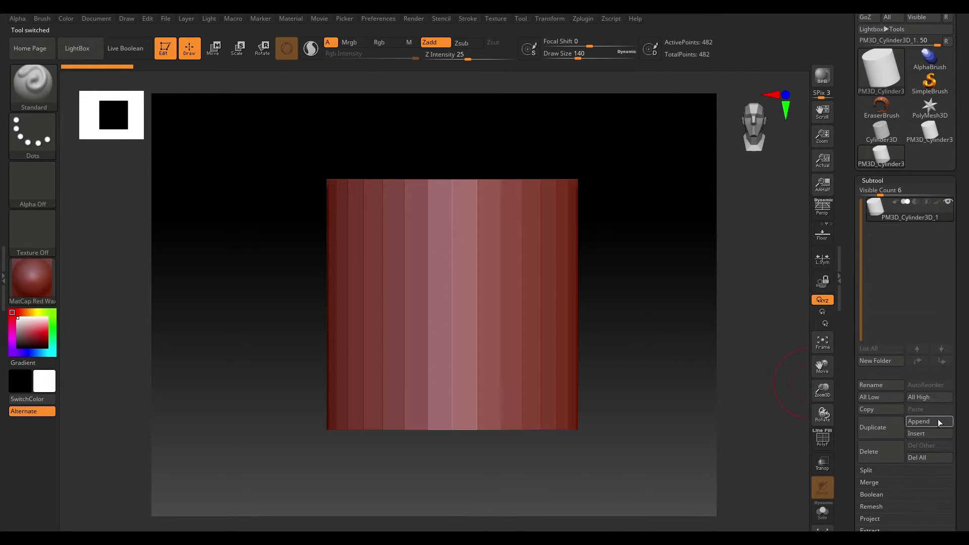
left_click(915, 426)
left_click(585, 370)
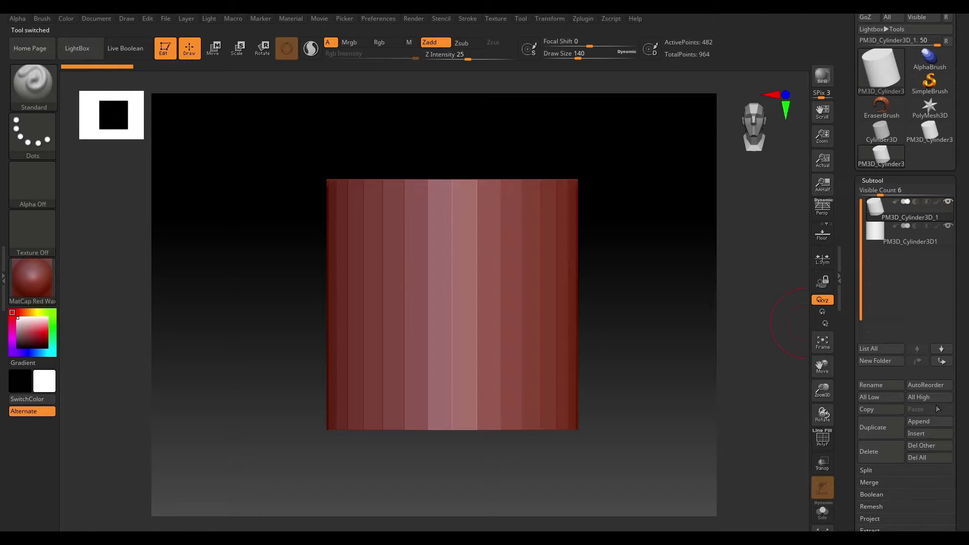
left_click(925, 425)
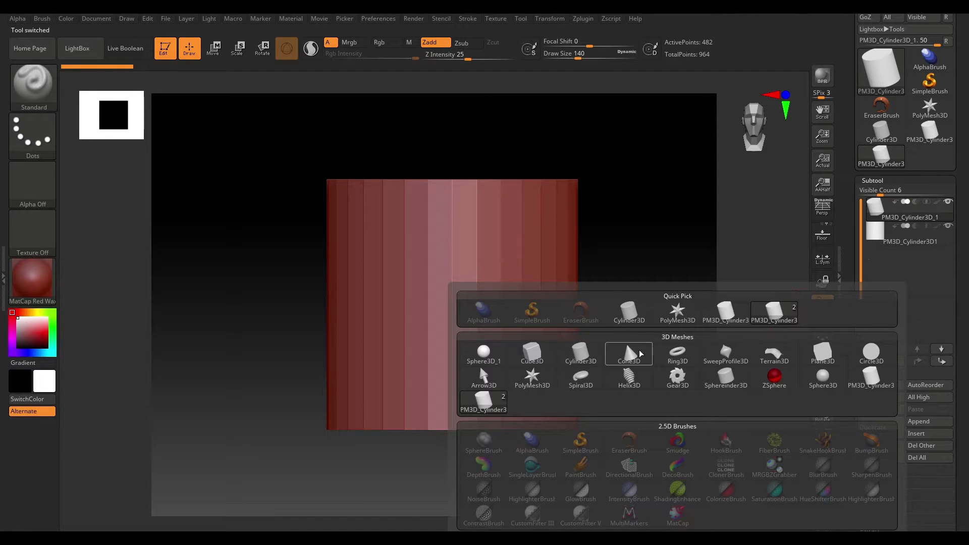
left_click(535, 354)
left_click_drag(622, 355, 623, 329)
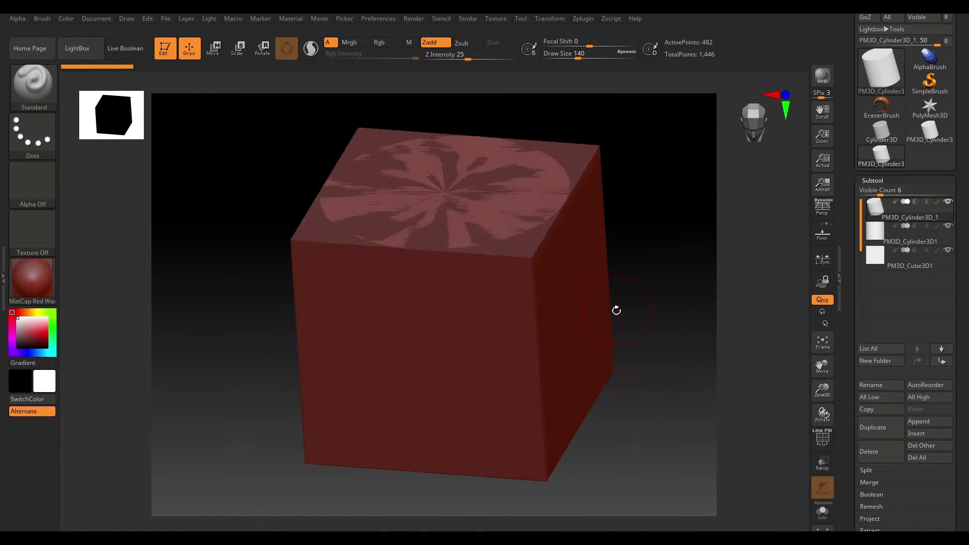
- Move the PM3D_Cylinder3D_1 subtool up along Y until it stands on top of the cube
key("w")
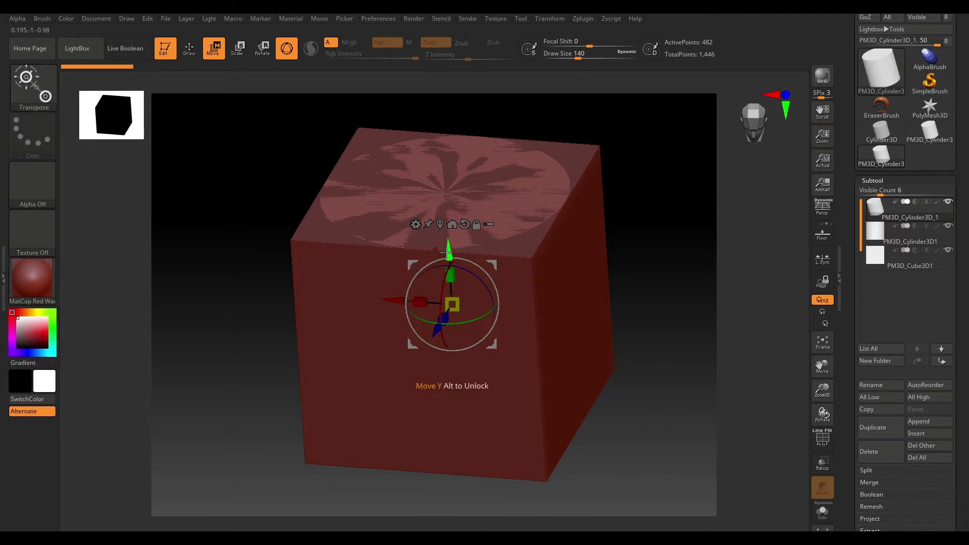
left_click_drag(449, 253, 444, 154)
mouse_move(677, 357)
left_mouse_down("alt")
mouse_move(624, 339)
mouse_move(655, 296)
mouse_move(638, 326)
mouse_move(665, 365)
left_mouse_up("alt")
left_click_drag(457, 185, 456, 164)
left_click_drag(545, 220, 834, 330)
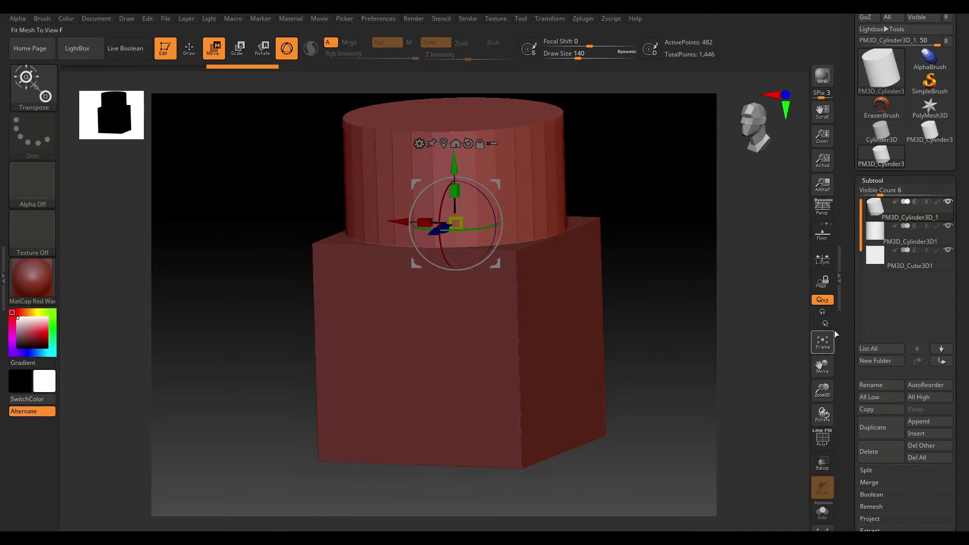
- Append a Helix3D subtool, select it and move it out of the cube to stand in front of it
left_click(918, 433)
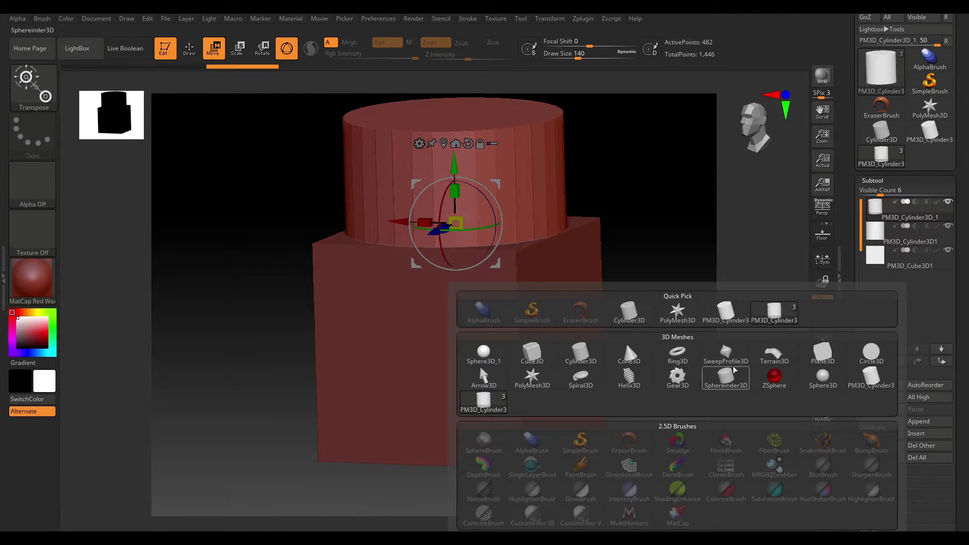
left_click(629, 377)
left_click_drag(650, 409, 672, 390, "shift")
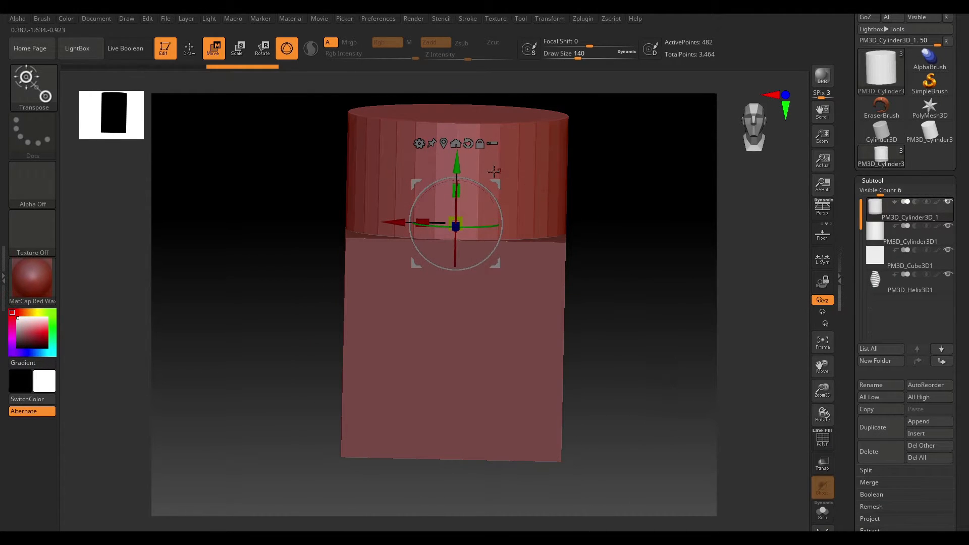
left_click(903, 284)
left_click_drag(392, 340, 520, 361)
left_click_drag(724, 321, 714, 389)
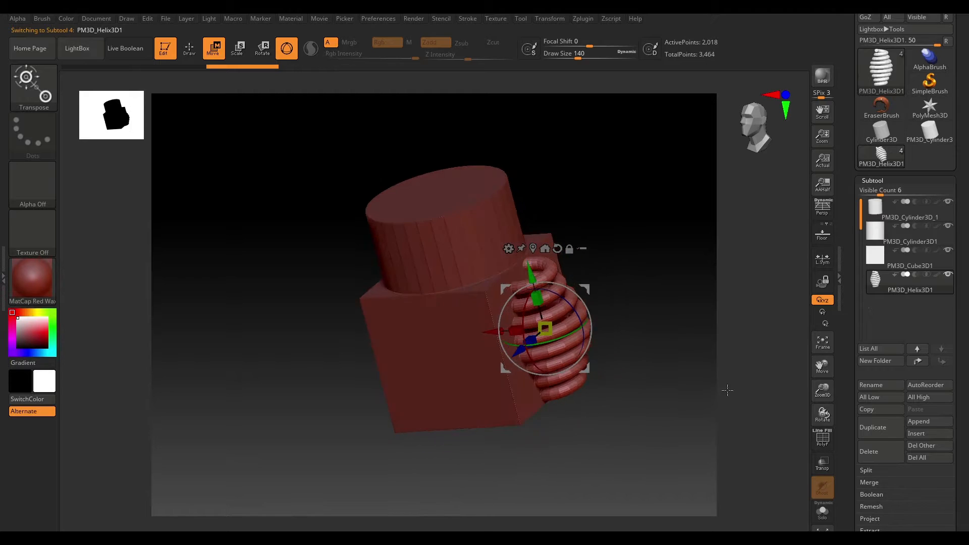
- Merge all visible subtools into one mesh and switch to the resulting merged tool
left_click_drag(964, 321, 962, 239)
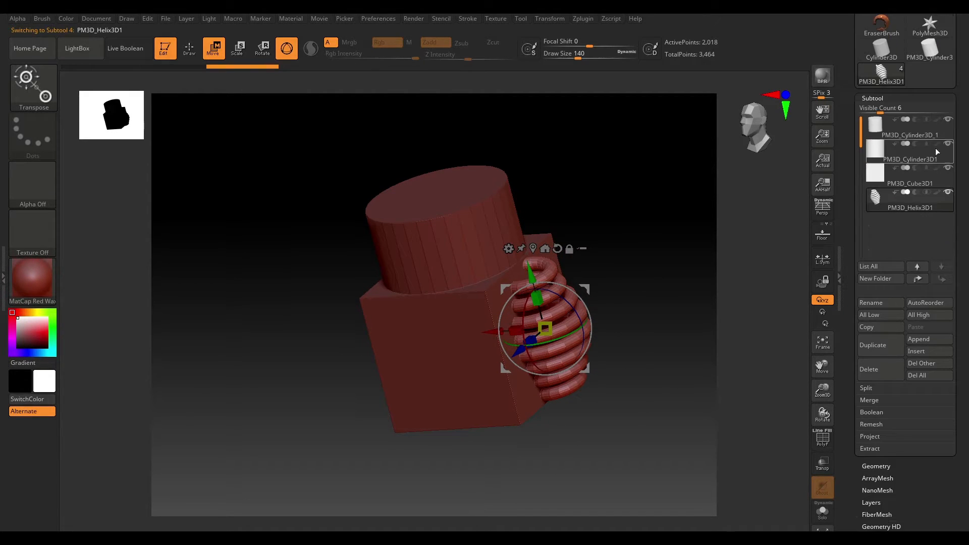
left_click(876, 400)
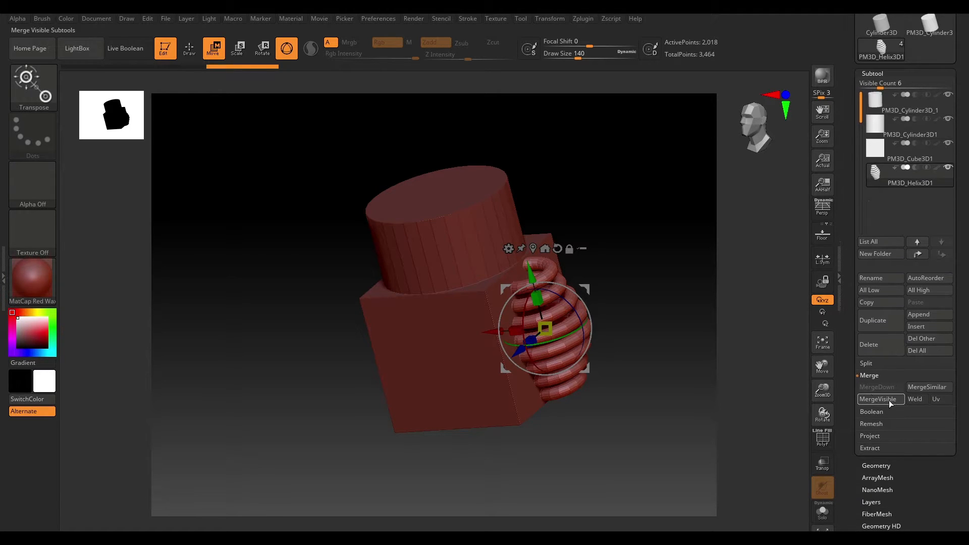
left_click(883, 400)
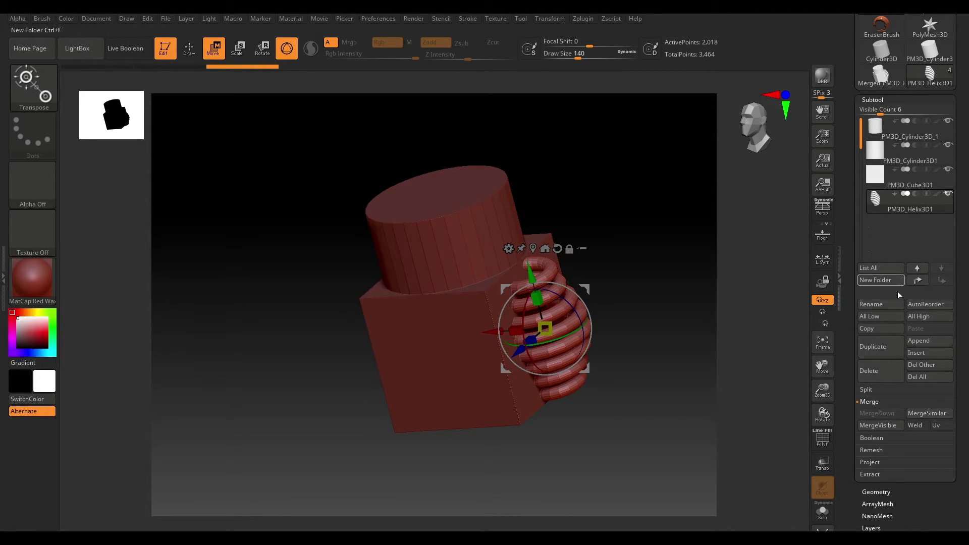
left_click_drag(951, 246, 951, 361)
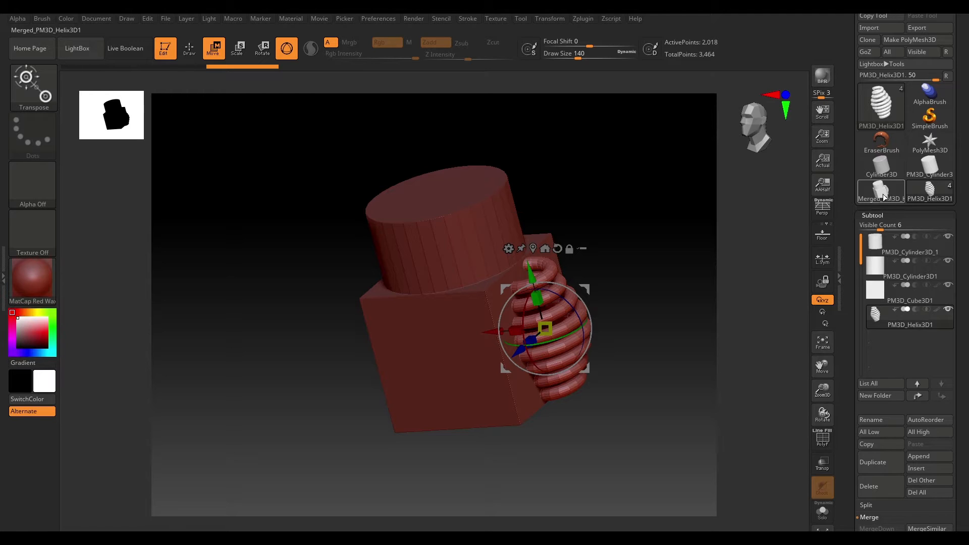
left_click(883, 190)
mouse_move(676, 303)
left_mouse_down()
mouse_move(651, 343)
mouse_move(707, 298)
mouse_move(708, 413)
mouse_move(713, 404)
mouse_move(664, 389)
mouse_move(707, 339)
mouse_move(707, 389)
mouse_move(681, 378)
mouse_move(677, 392)
mouse_move(655, 368)
mouse_move(686, 402)
mouse_move(740, 413)
mouse_move(670, 368)
left_mouse_up()
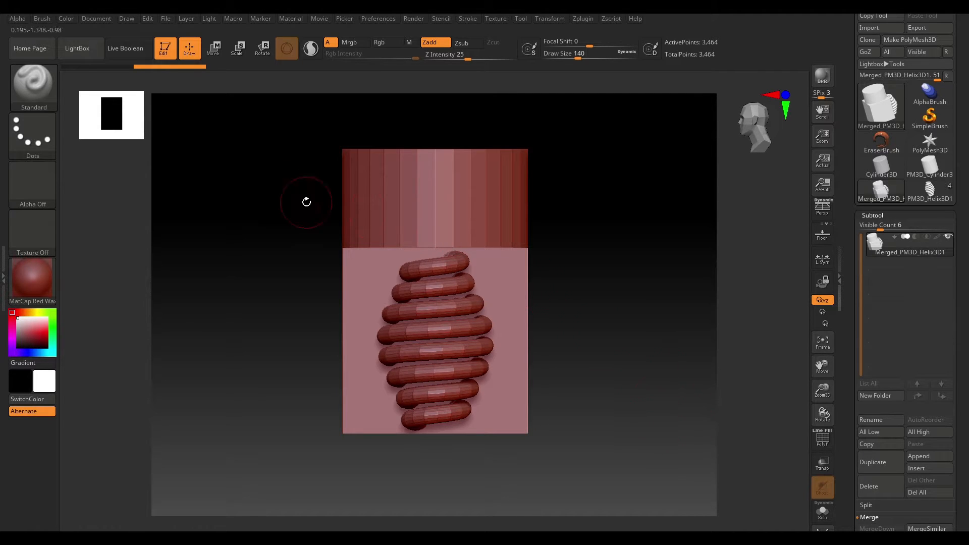
- Open the ThickPlane.ZPR project from LightBox without saving changes to the current project
left_click(83, 53)
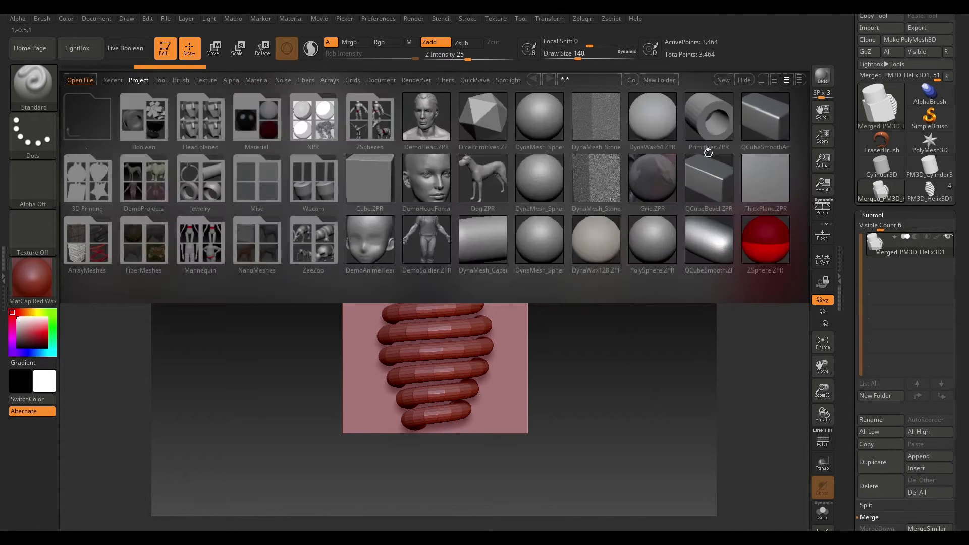
double_click(768, 179)
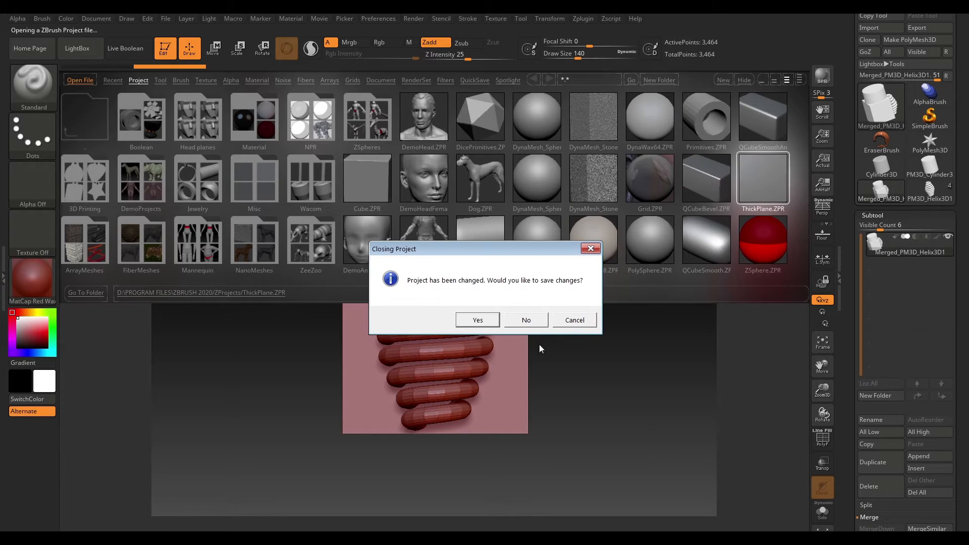
left_click(526, 320)
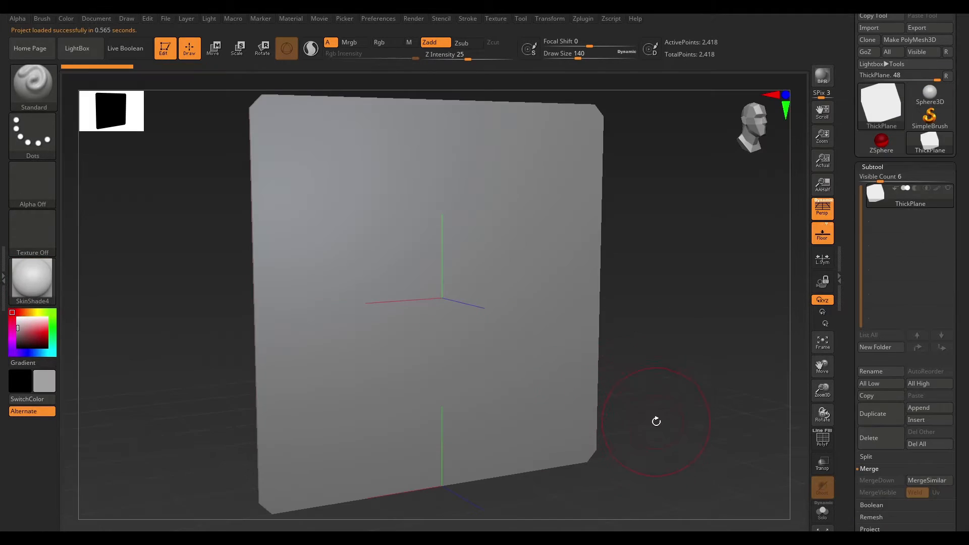
- Set the Draw Size to 80 and sculpt mirrored vertical Standard brush strokes on the face of the ThickPlane
key("space")
mouse_move(707, 349)
left_mouse_down()
mouse_move(697, 331)
mouse_move(637, 339)
left_mouse_up()
mouse_move(699, 330)
left_mouse_down("alt")
mouse_move(709, 340)
mouse_move(697, 337)
left_mouse_up("alt")
key("space")
left_click(699, 336)
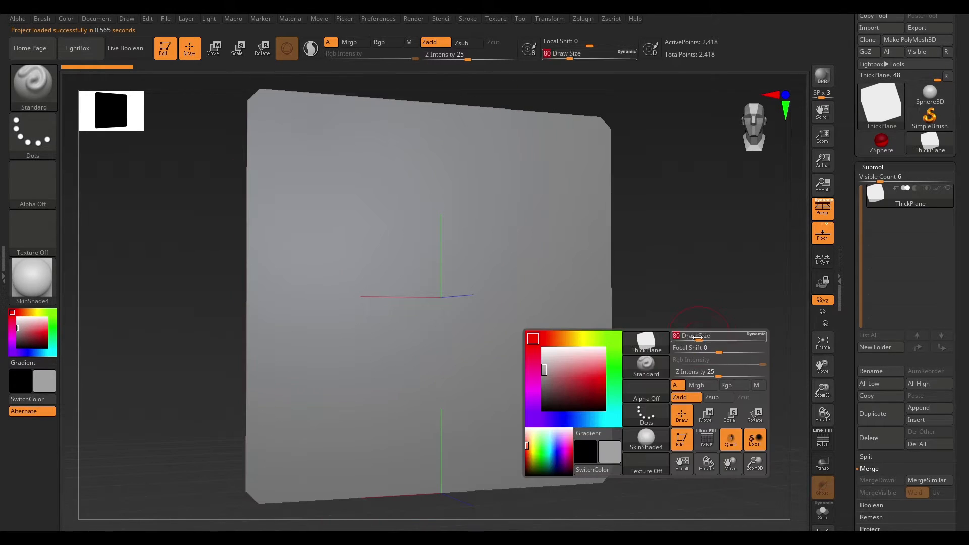
left_click_drag(490, 196, 493, 337)
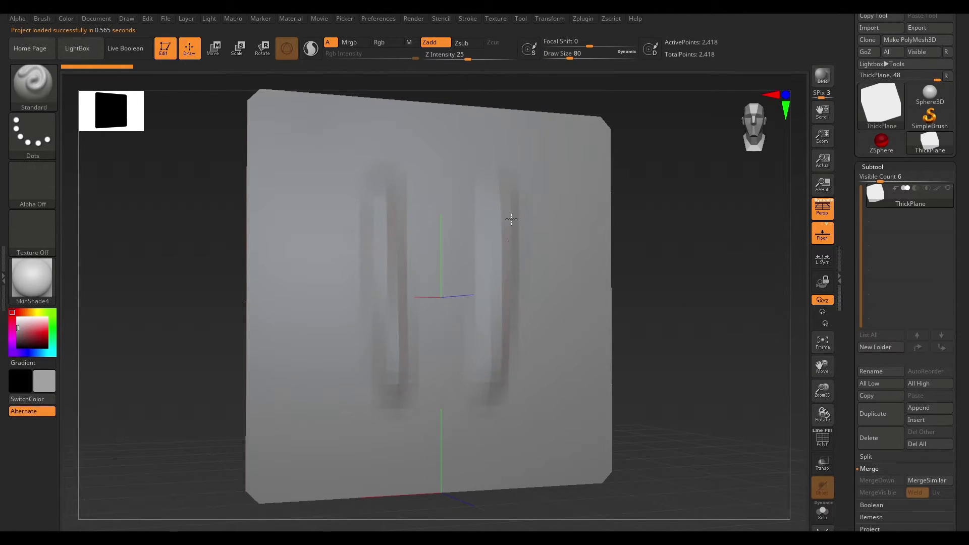
- Open the DynaMesh settings of the ThickPlane's Geometry section
left_click_drag(967, 389, 966, 288)
left_click_drag(872, 76, 904, 101)
left_click(880, 69)
left_click(885, 85)
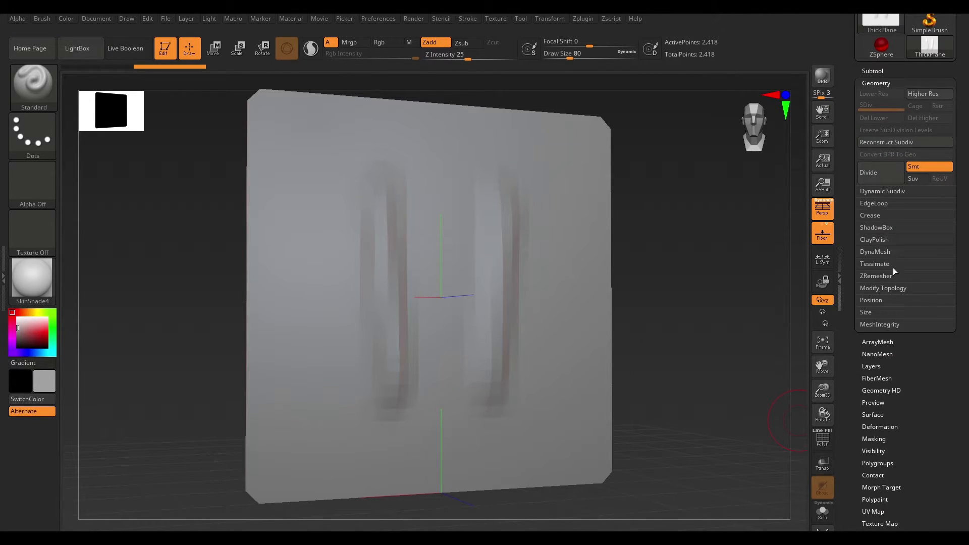
left_click(879, 252)
- Try DynaMesh on the stroked plane at resolution 128, and undo the remesh together with the sculpted strokes
left_click(880, 269)
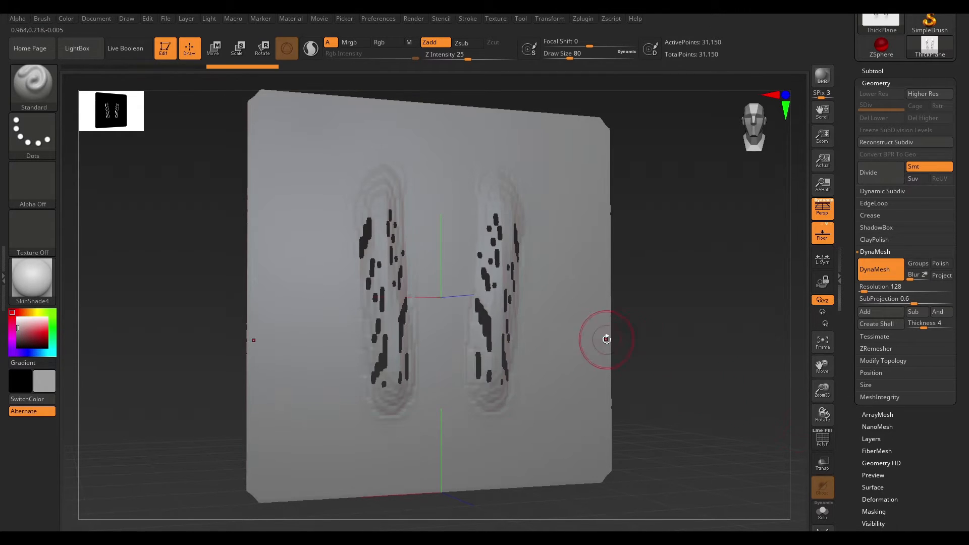
left_click_drag(656, 323, 647, 293, "shift")
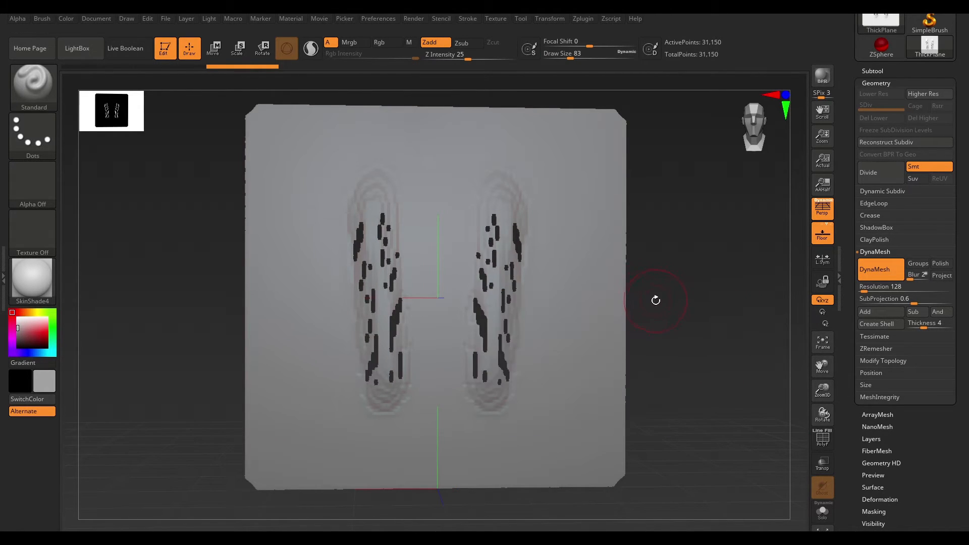
key("ctrl+z")
key("ctrl+z")
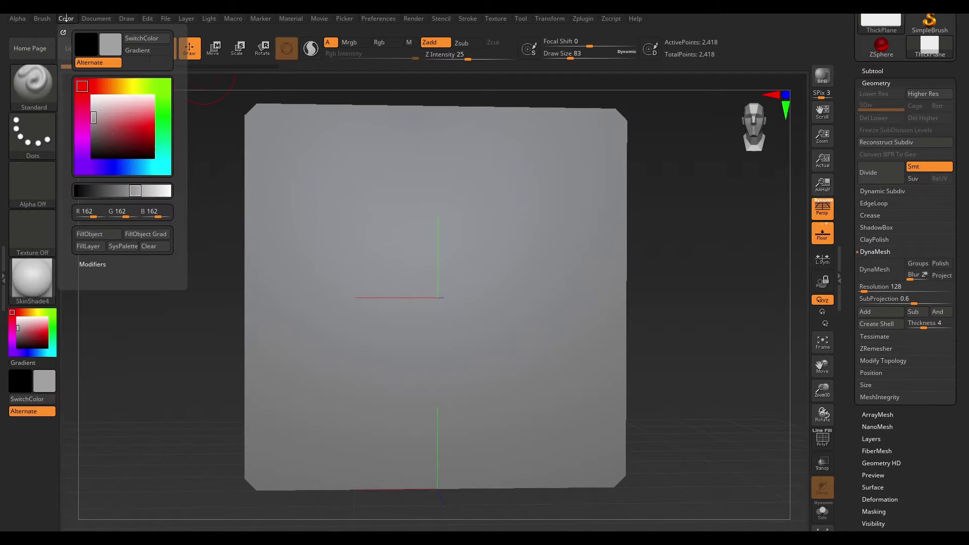
- Sculpt mirrored V-shaped Standard brush strokes on the plane's front at Draw Size 116 and inspect the back side
mouse_move(41, 23)
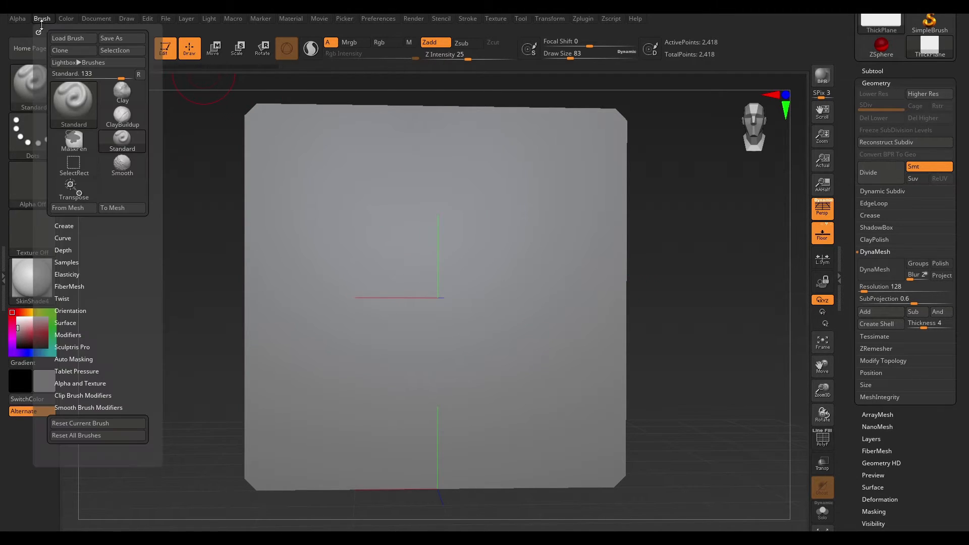
left_click(77, 359)
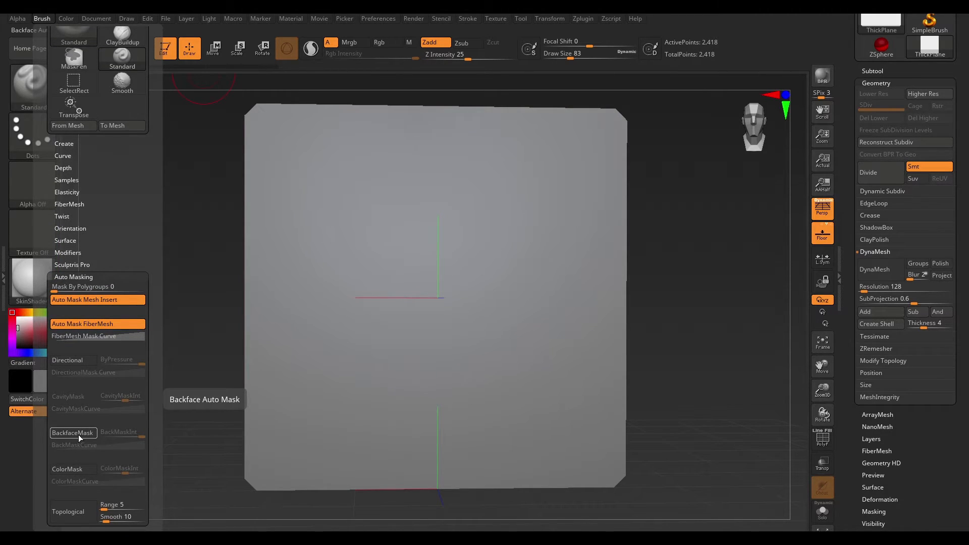
key("space")
left_click_drag(700, 283, 744, 288)
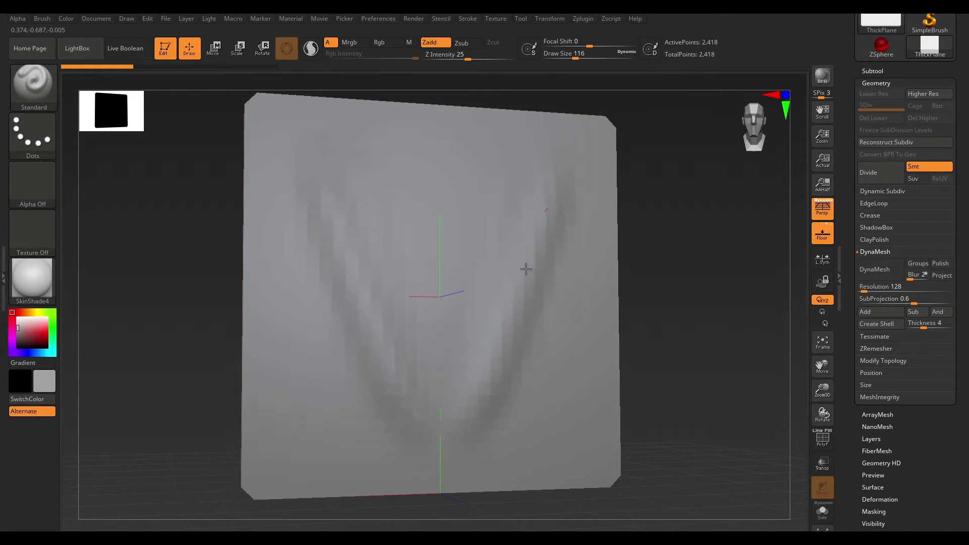
left_click_drag(674, 320, 768, 372)
left_click_drag(432, 413, 278, 397, "alt")
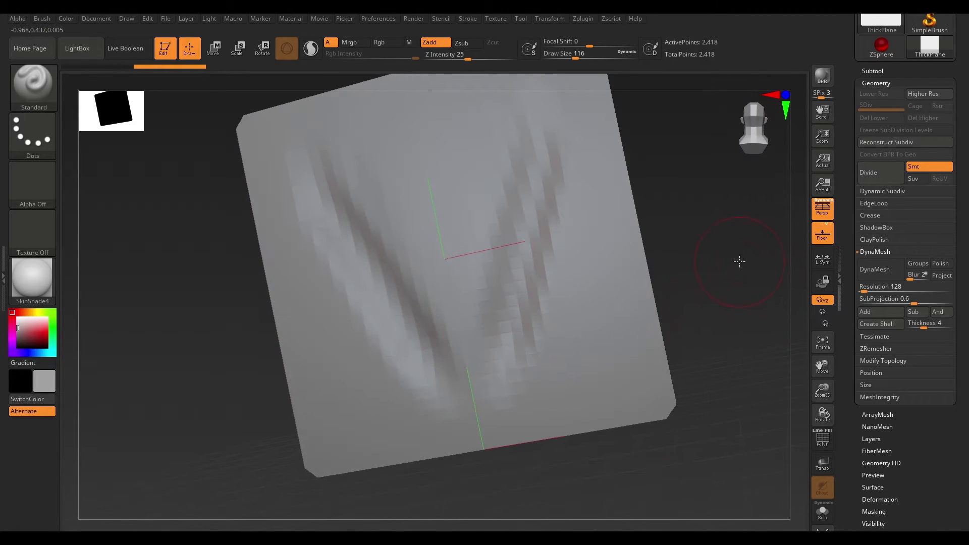
left_click_drag(737, 260, 530, 415)
mouse_move(724, 311)
left_mouse_down()
mouse_move(666, 311)
mouse_move(681, 337)
mouse_move(754, 354)
mouse_move(713, 373)
mouse_move(701, 323)
left_mouse_up()
- Set the Standard brush's Draw Size to 90
key("space")
left_click_drag(515, 313, 508, 313)
key("space")
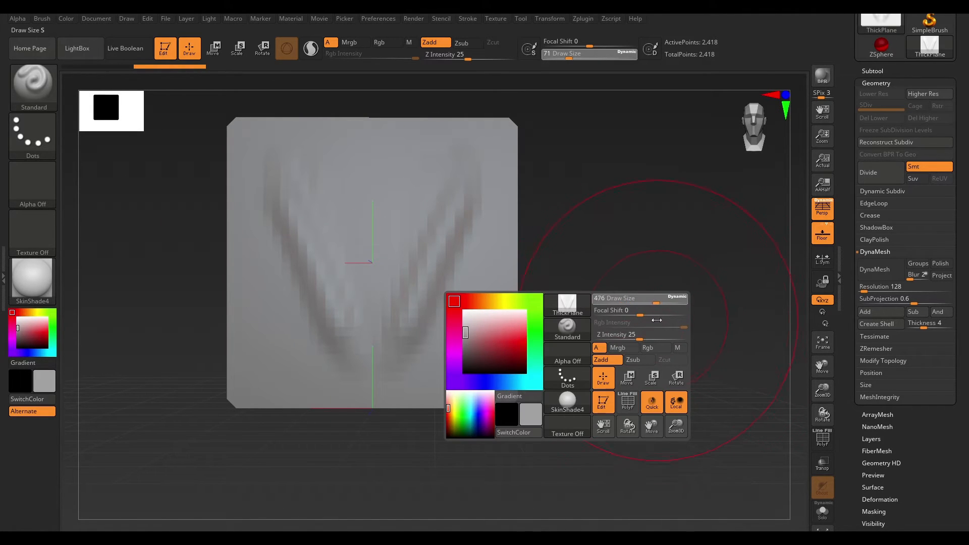
left_click_drag(628, 317, 622, 317)
left_click_drag(621, 281, 678, 334, "alt")
left_click_drag(664, 378, 668, 419)
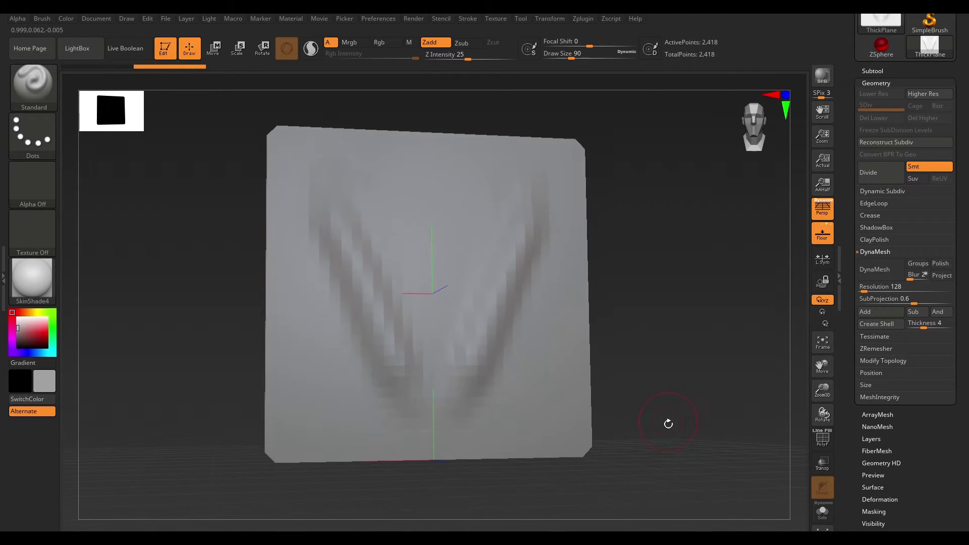
- Enable BackfaceMask in the Standard brush's auto masking settings and undo the V-shaped strokes
left_click(42, 18)
left_click(38, 20)
scroll(146, 209, "down", 5)
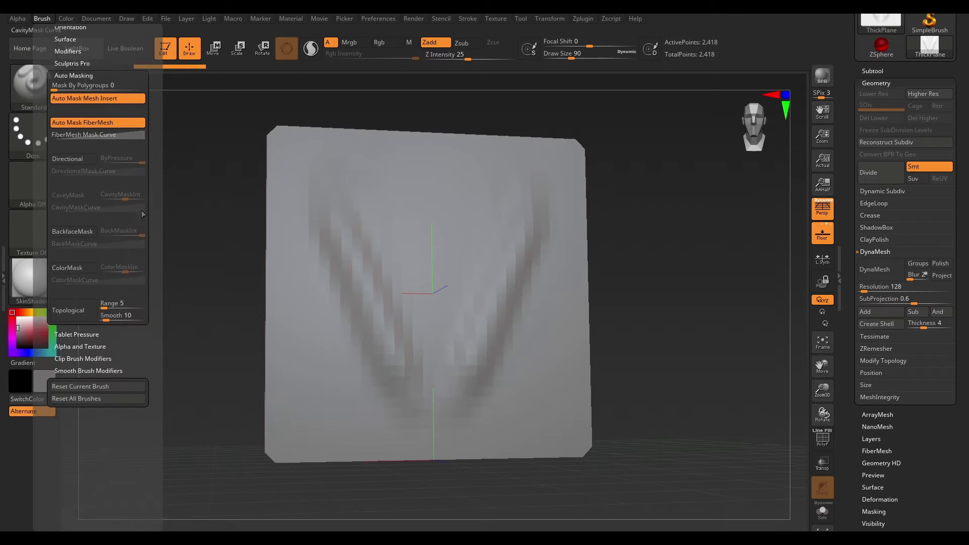
left_click(74, 234)
key("ctrl+z")
- Sculpt mirrored slanted strokes on the plane's front at Draw Size 90, inspect the back, and enlarge the Draw Size to 116
mouse_move(497, 239)
left_mouse_down()
mouse_move(497, 360)
mouse_move(495, 352)
left_mouse_up()
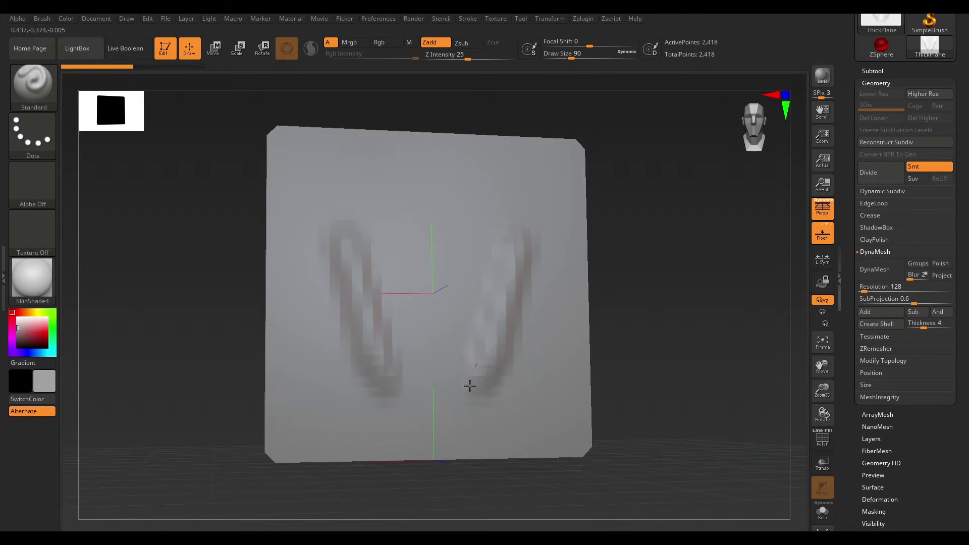
mouse_move(688, 253)
left_mouse_down()
mouse_move(757, 240)
mouse_move(692, 253)
left_mouse_up()
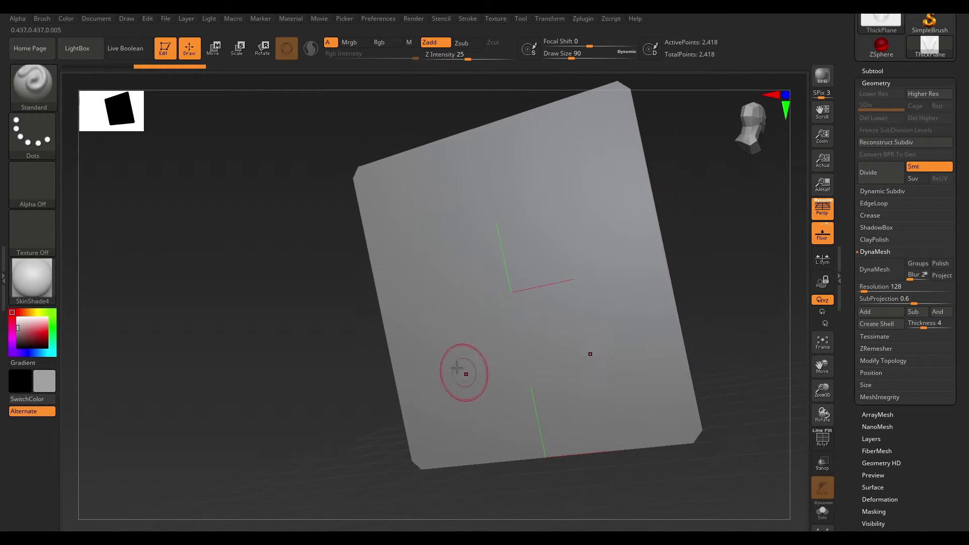
mouse_move(692, 218)
left_mouse_down()
mouse_move(696, 262)
mouse_move(668, 298)
mouse_move(629, 285)
mouse_move(661, 287)
left_mouse_up()
key("space")
left_click(489, 291)
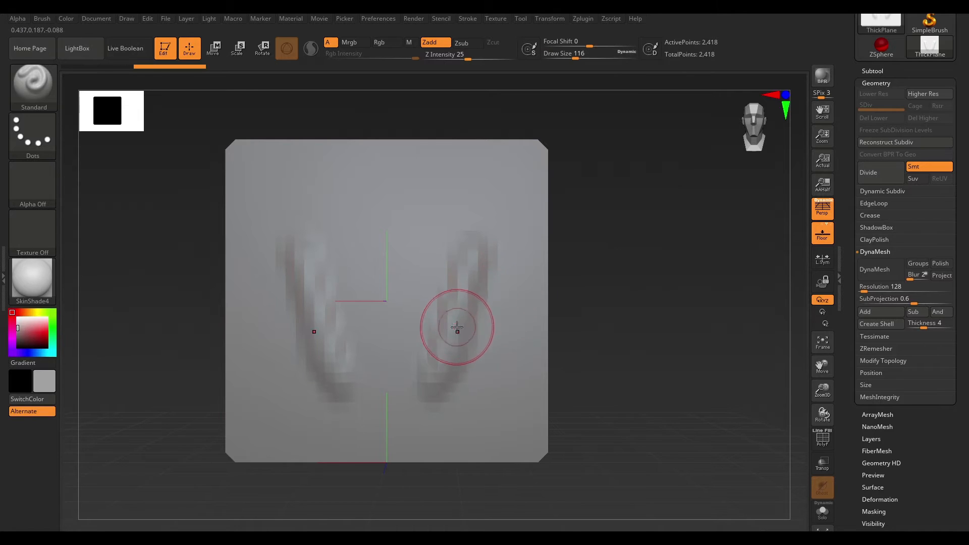
key("ctrl")
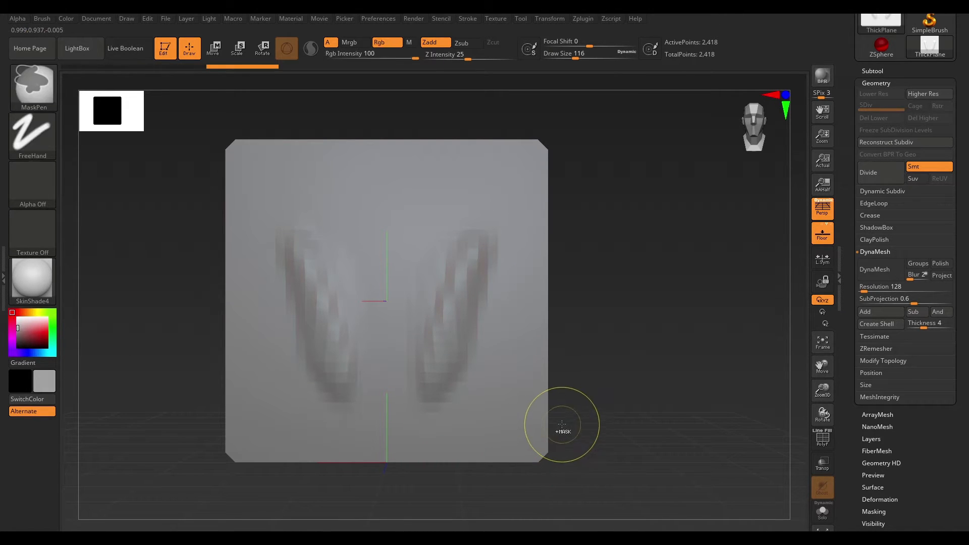
left_click_drag(561, 425, 565, 426, "ctrl")
- Set the Draw Size to 97 and sculpt dense mirrored Standard brush strokes on both halves of the plane's front
mouse_move(641, 305)
left_mouse_down()
mouse_move(687, 306)
mouse_move(664, 328)
mouse_move(665, 317)
left_mouse_up()
key("space")
left_click(627, 301)
left_click(47, 21)
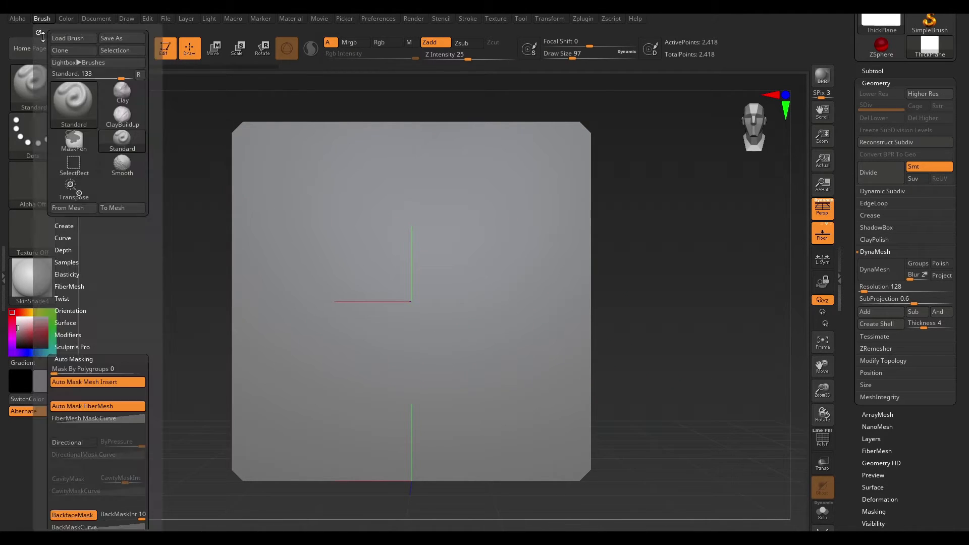
scroll(120, 304, "down", 3)
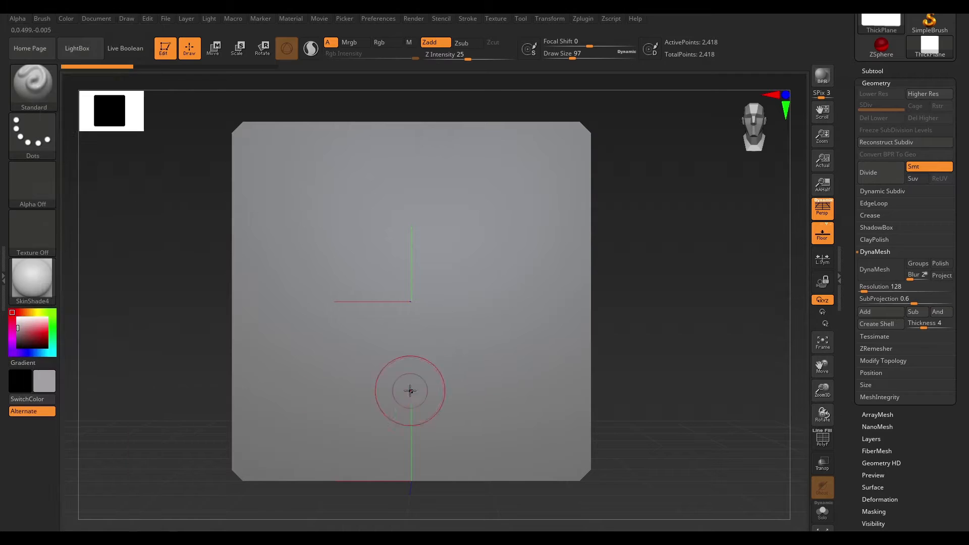
left_click_drag(478, 283, 473, 306)
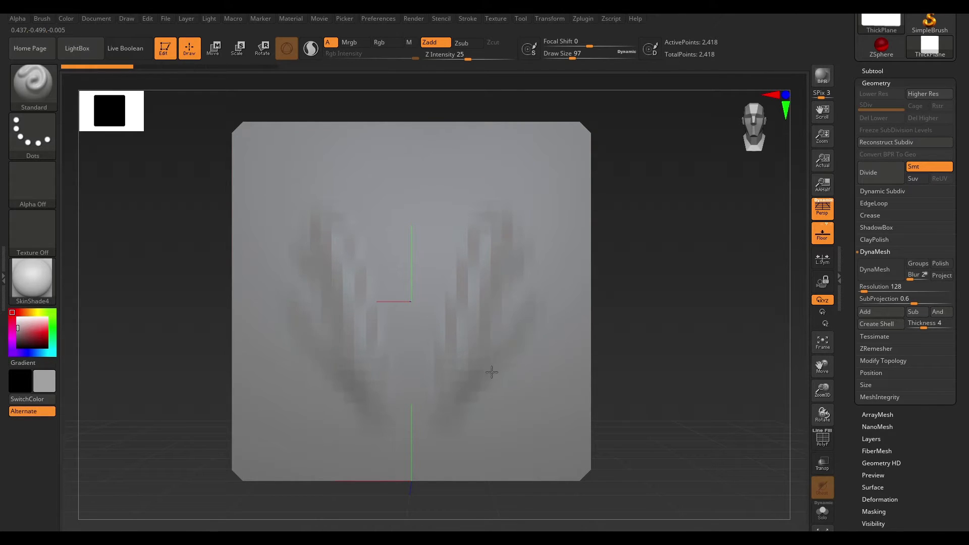
left_click_drag(500, 353, 482, 371)
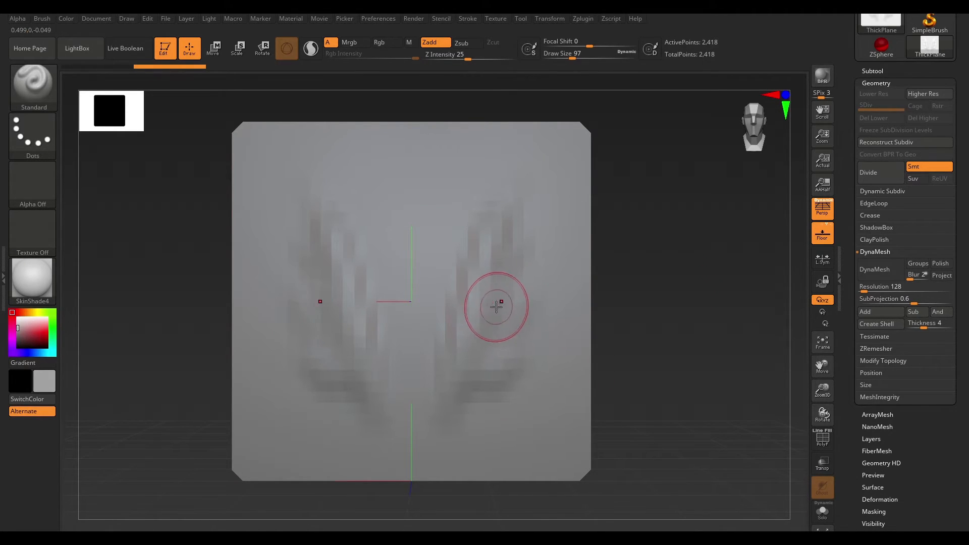
- Enable DynaMesh at resolution 128 on the sculpted plane
left_click(875, 269)
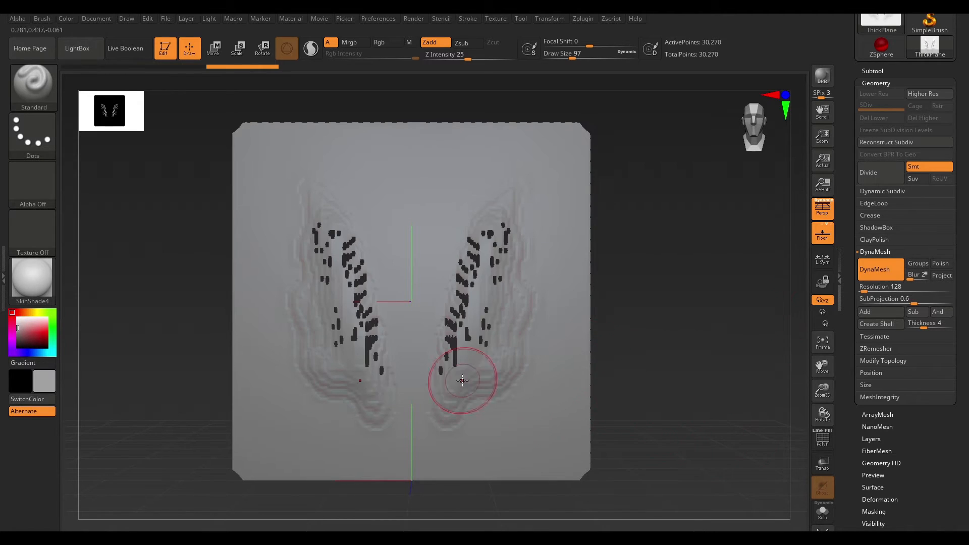
left_click_drag(689, 266, 640, 277)
right_click_drag(483, 322, 485, 329, "shift")
- Switch to the Inflat brush and inflate the perforated sculpted areas at Z Intensity 10 and Draw Size 97
key("b")
key("i")
key("n")
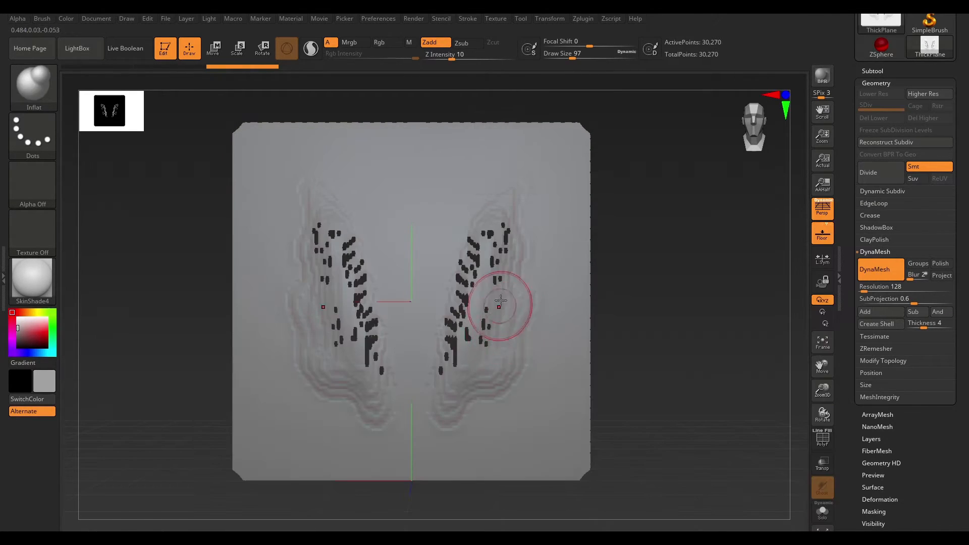
mouse_move(513, 387)
left_mouse_down()
mouse_move(454, 333)
mouse_move(504, 203)
mouse_move(507, 303)
mouse_move(443, 406)
left_mouse_up()
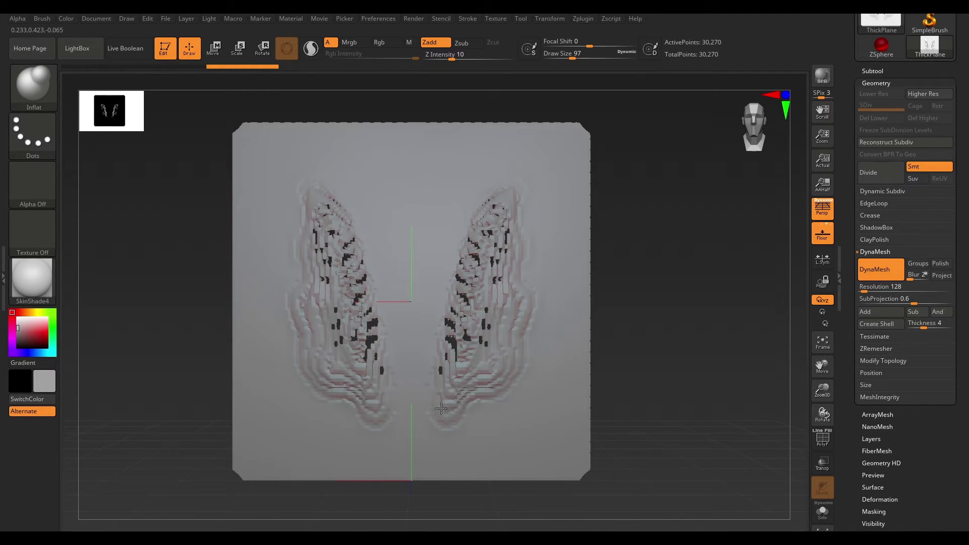
left_click_drag(451, 355, 454, 358)
- Remesh the inflated plane with DynaMesh, smooth the rough sculpted areas, and remesh it again
left_click_drag(659, 220, 688, 293, "ctrl")
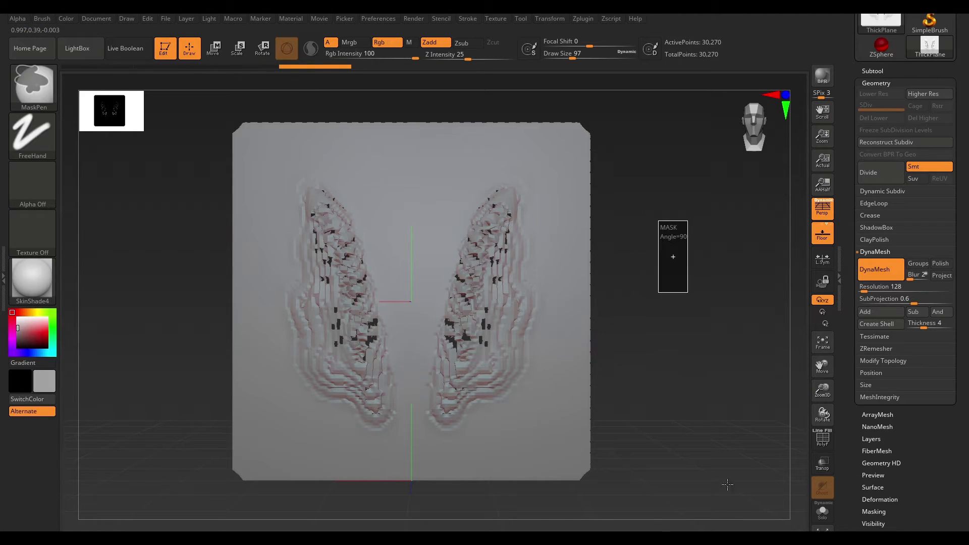
left_click_drag(509, 217, 495, 313, "shift")
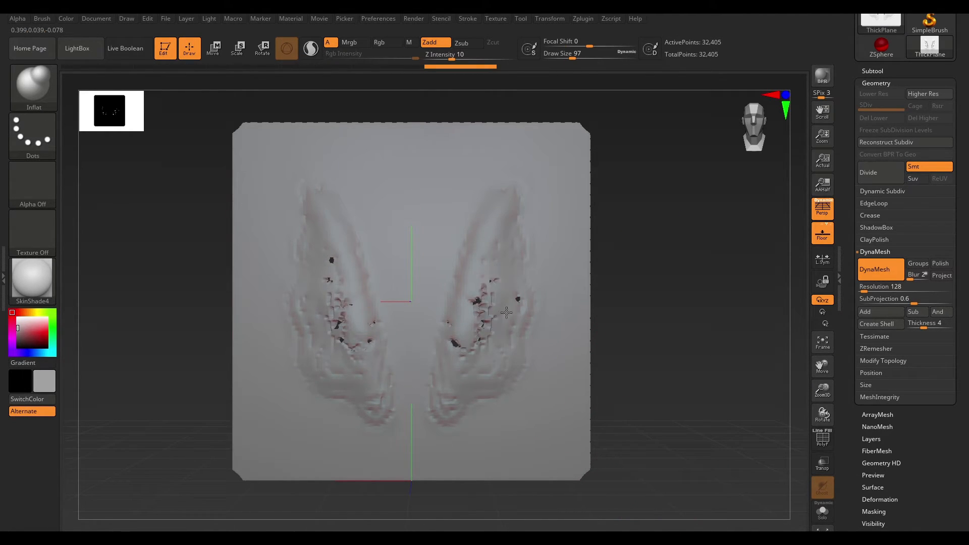
left_click_drag(656, 233, 699, 328, "ctrl")
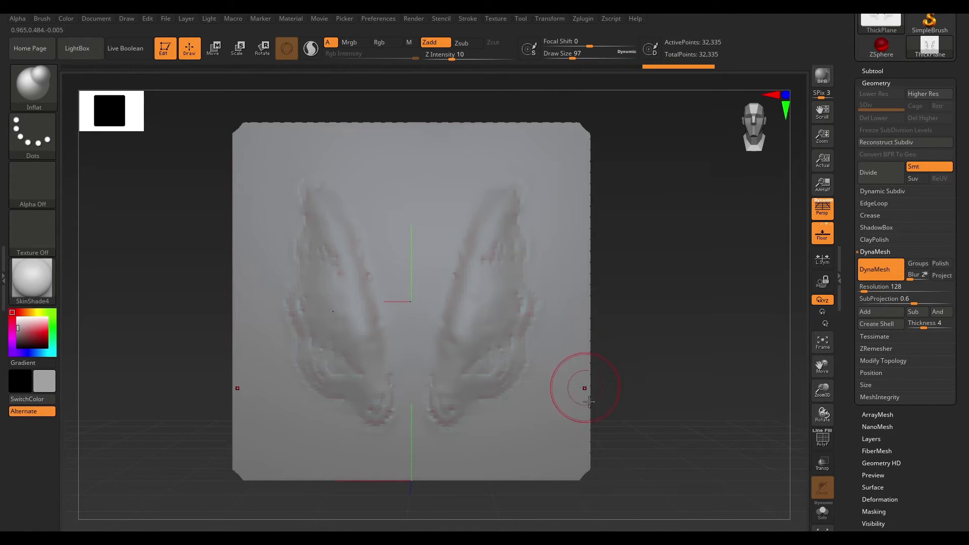
- Flatten the sculpted relief with the TrimDynamic brush at Focal Shift -54 and Draw Size 268
key("b")
key("b")
key("t")
key("d")
key("space")
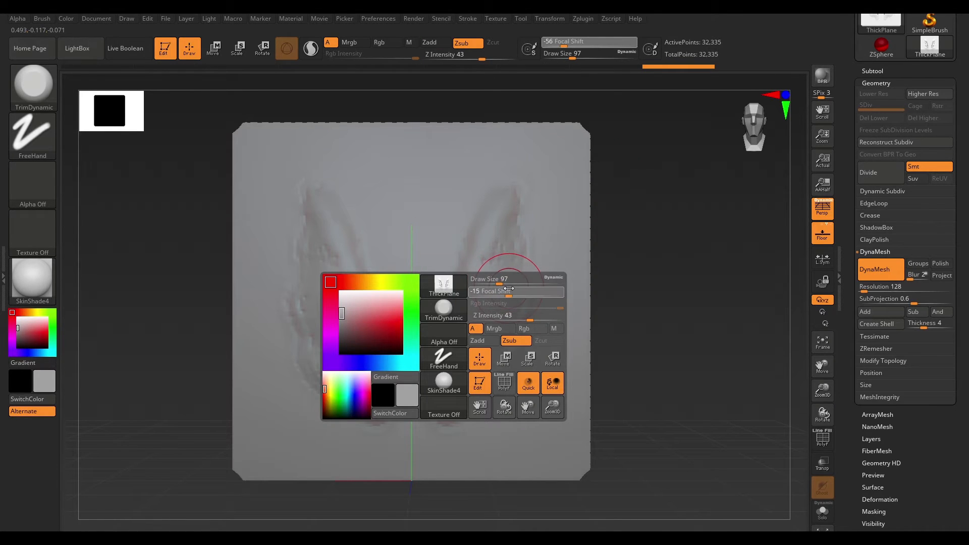
left_click_drag(493, 291, 490, 292)
left_click_drag(497, 281, 517, 280)
mouse_move(474, 389)
left_mouse_down()
mouse_move(495, 219)
mouse_move(489, 256)
left_mouse_up()
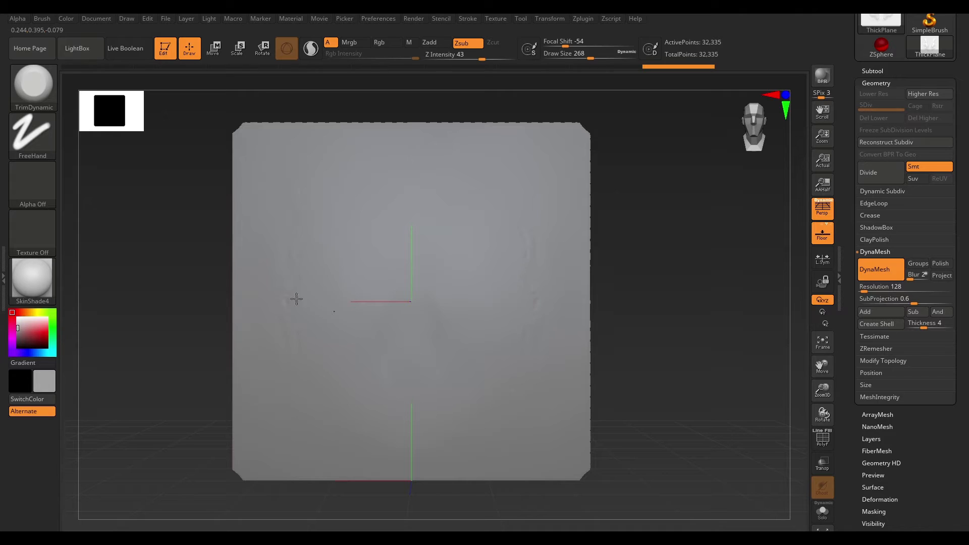
- Switch to the ClayBuildup brush and set its Draw Size to 120
key("space")
mouse_move(549, 266)
left_mouse_down()
mouse_move(548, 283)
mouse_move(492, 276)
left_mouse_up()
key("space")
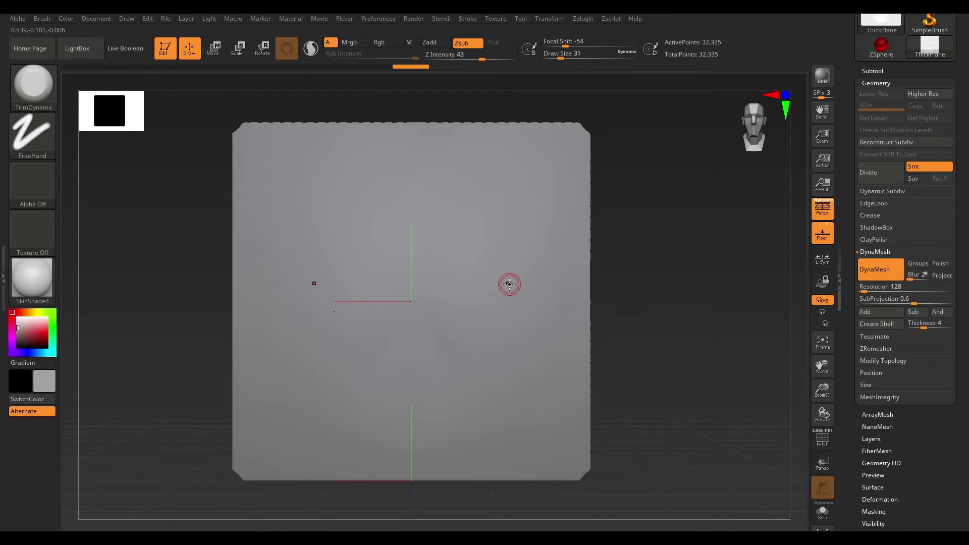
key("b")
key("c")
key("b")
key("space")
left_click_drag(511, 287, 539, 287)
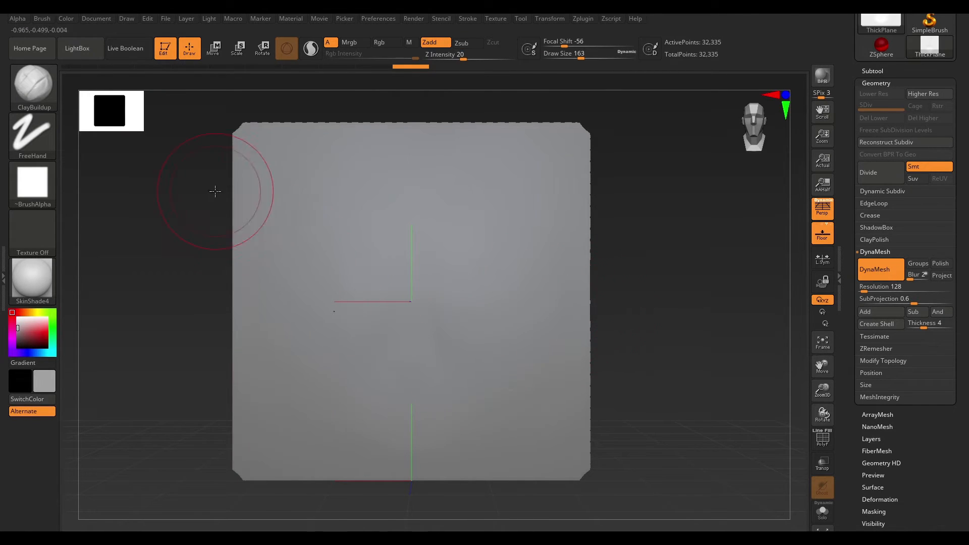
left_click_drag(655, 318, 615, 294)
key("space")
- Enable BackfaceMask in the ClayBuildup brush's auto masking settings
left_click_drag(489, 229, 350, 310)
mouse_move(641, 279)
left_mouse_down()
mouse_move(728, 268)
mouse_move(621, 285)
mouse_move(688, 268)
left_mouse_up()
mouse_move(382, 201)
left_mouse_down()
mouse_move(449, 271)
mouse_move(482, 262)
left_mouse_up()
left_click(42, 18)
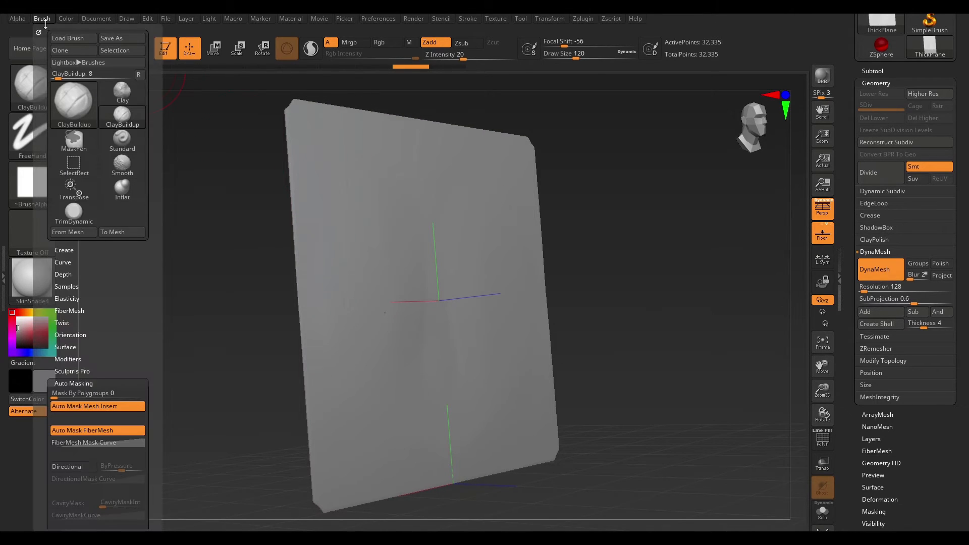
scroll(131, 249, "down", 5)
left_click(76, 314)
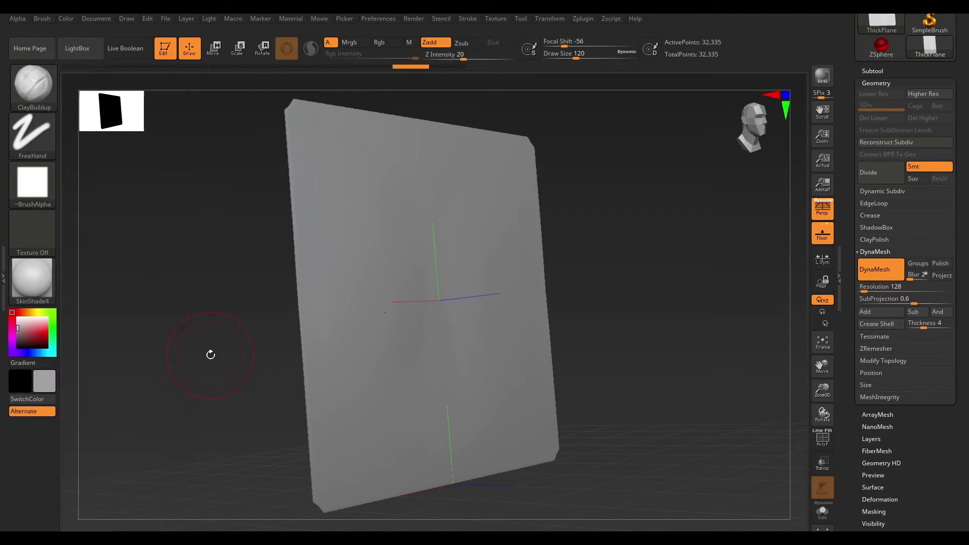
- Make a short ClayBuildup stroke on the upper part of the plane's front and inspect the back side
left_click_drag(622, 273, 656, 298)
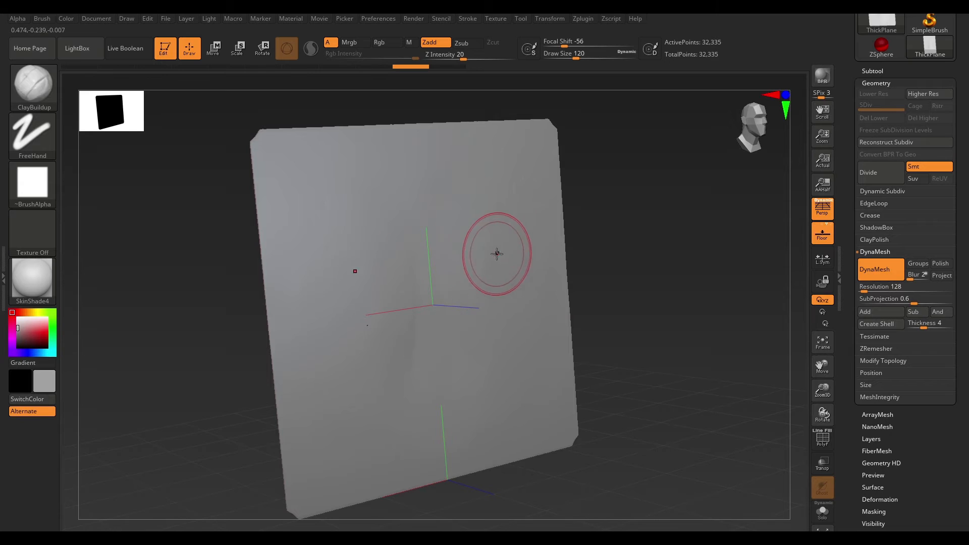
mouse_move(508, 231)
left_mouse_down()
mouse_move(480, 247)
mouse_move(501, 222)
left_mouse_up()
left_click_drag(619, 205, 662, 200)
left_click_drag(399, 268, 359, 273)
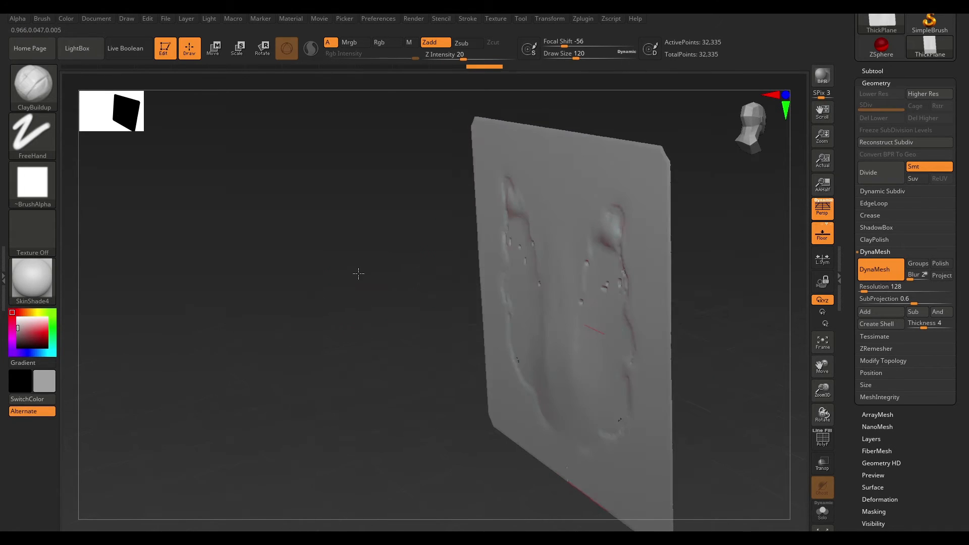
left_click_drag(424, 313, 567, 310)
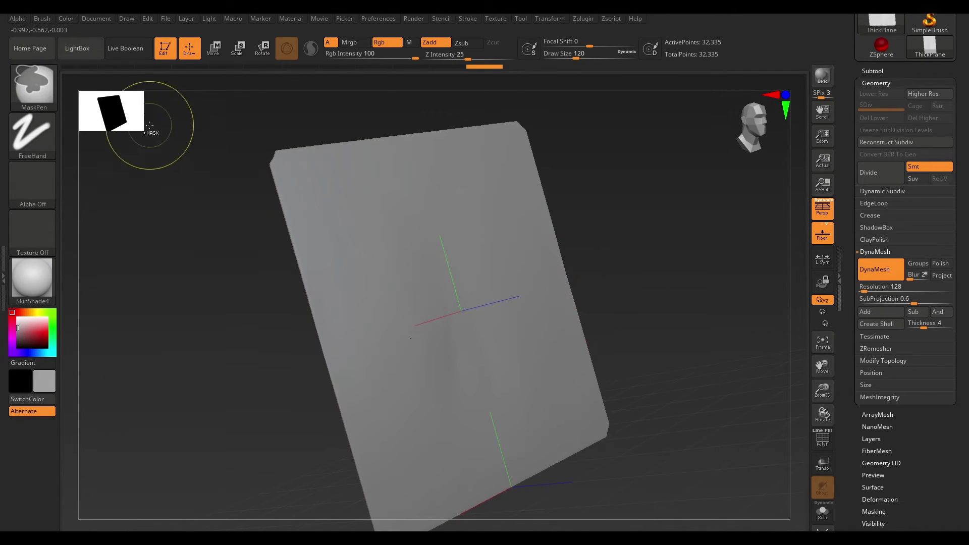
- Load a fresh ThickPlane project from LightBox
left_click(76, 48)
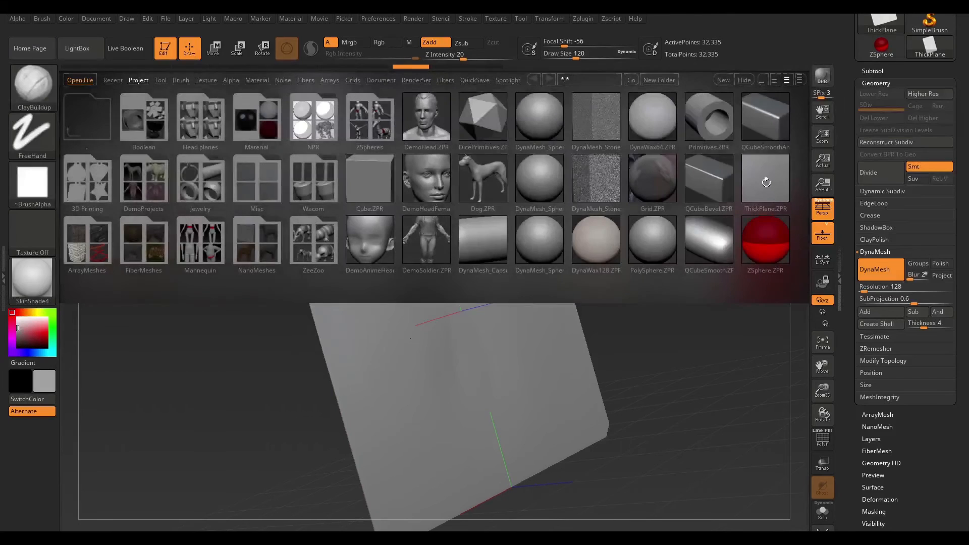
double_click(765, 182)
left_click(530, 316)
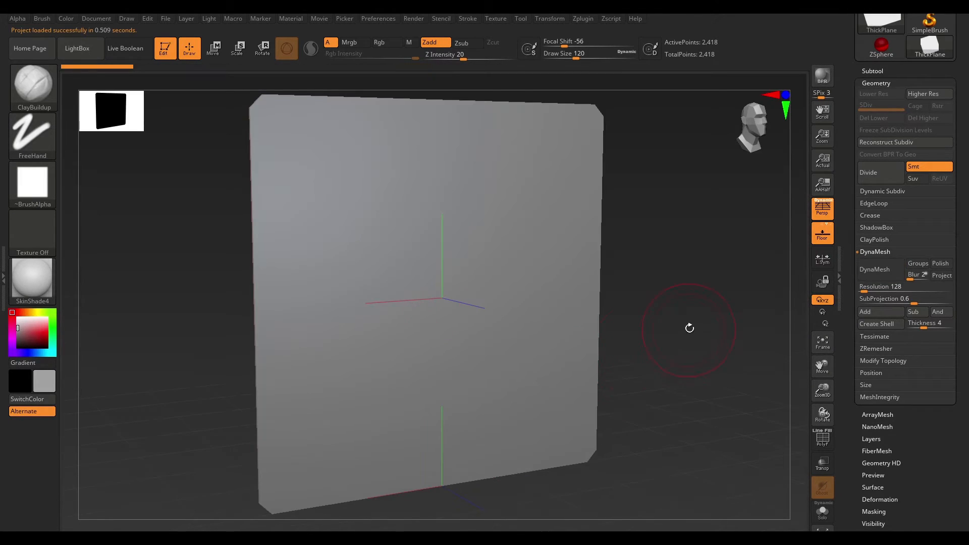
left_click_drag(690, 328, 665, 309)
mouse_move(458, 214)
left_mouse_down()
mouse_move(505, 216)
mouse_move(475, 242)
mouse_move(483, 328)
left_mouse_up()
mouse_move(665, 275)
left_mouse_down()
mouse_move(752, 275)
mouse_move(686, 282)
mouse_move(666, 268)
mouse_move(600, 293)
left_mouse_up()
- Switch to the DamStandard brush and carve a wide V-shaped groove across the lower half of the plane's front
key("b")
key("d")
key("s")
mouse_move(608, 329)
left_mouse_down()
mouse_move(536, 352)
mouse_move(507, 390)
left_mouse_up()
mouse_move(669, 267)
left_mouse_down()
mouse_move(700, 204)
mouse_move(649, 270)
left_mouse_up()
mouse_move(583, 303)
left_mouse_down()
mouse_move(573, 342)
mouse_move(461, 447)
mouse_move(485, 435)
mouse_move(460, 442)
left_mouse_up()
mouse_move(677, 279)
left_mouse_down()
mouse_move(439, 370)
mouse_move(647, 395)
left_mouse_up()
- Set the DamStandard brush's Draw Size to 101 and enable BackfaceMask in its auto masking settings
key("space")
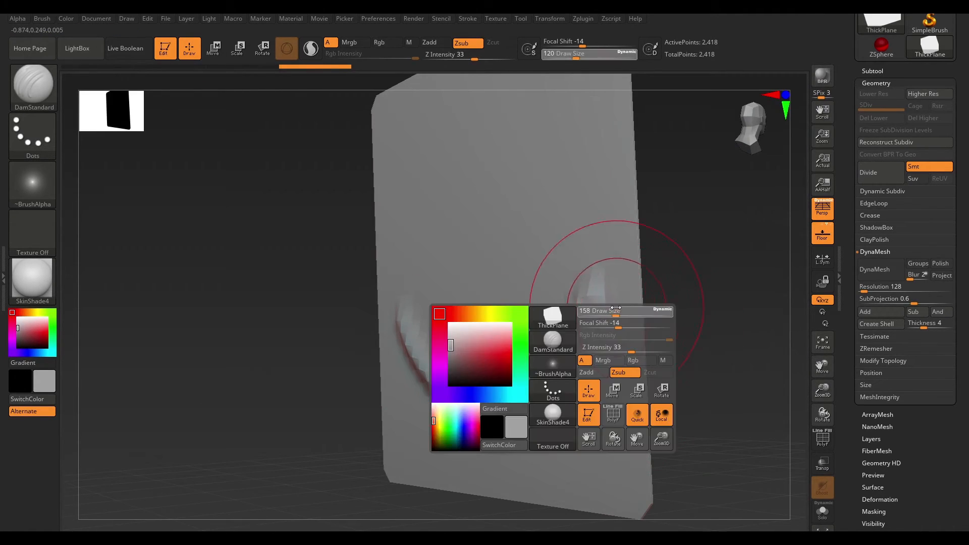
left_click_drag(618, 309, 615, 309)
mouse_move(712, 275)
left_mouse_down()
mouse_move(703, 290)
mouse_move(744, 297)
mouse_move(757, 281)
mouse_move(219, 149)
left_mouse_up()
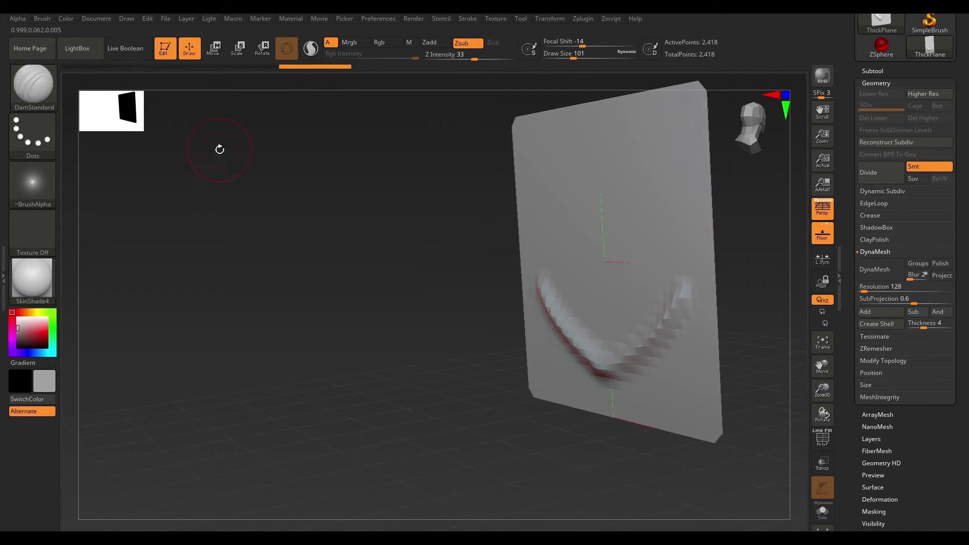
left_click(40, 17)
left_click(40, 18)
scroll(63, 202, "down", 5)
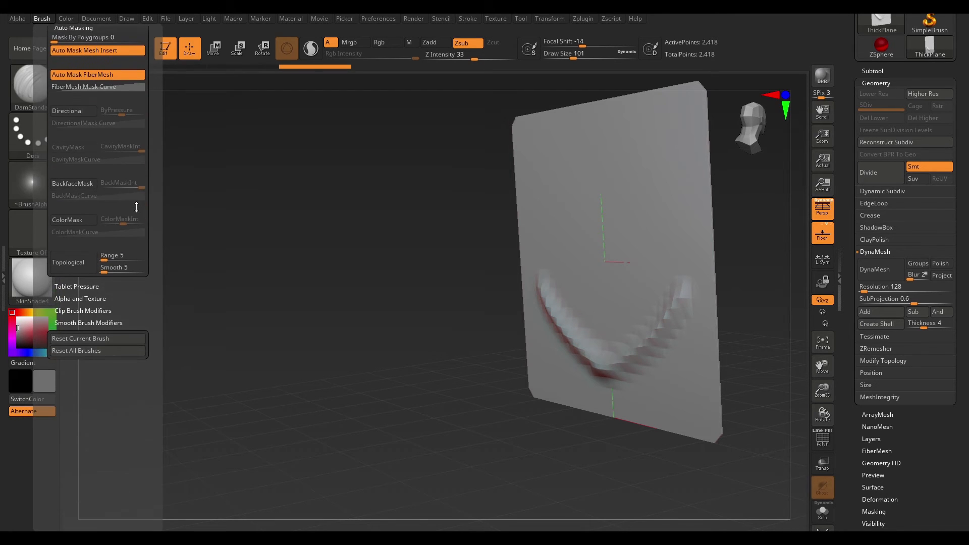
left_click(77, 195)
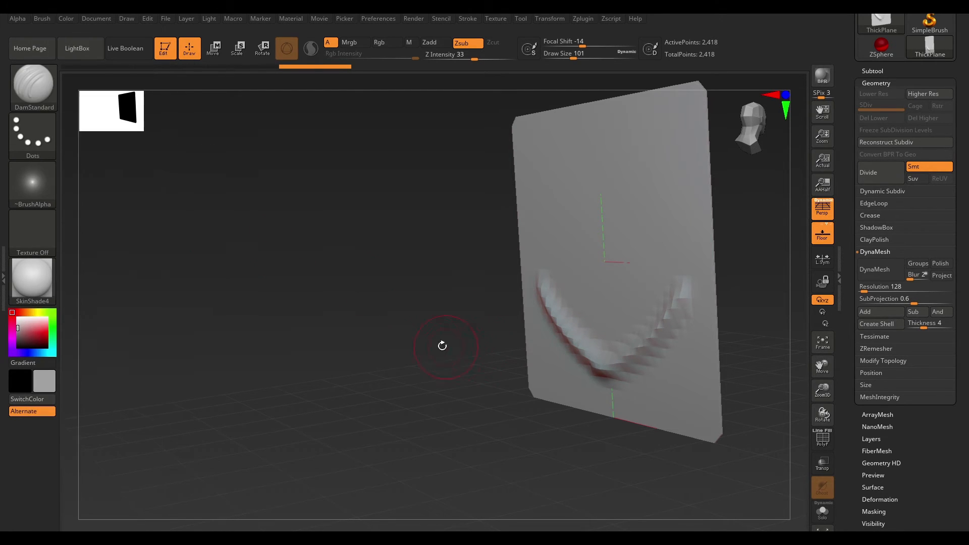
- Carve symmetrical DamStandard grooves in a face-like pattern on the front of the plane
left_click_drag(455, 350, 606, 222)
mouse_move(569, 288)
left_mouse_down()
mouse_move(510, 329)
mouse_move(486, 286)
mouse_move(703, 201)
mouse_move(643, 281)
mouse_move(432, 258)
left_mouse_up()
left_click_drag(663, 274, 680, 323)
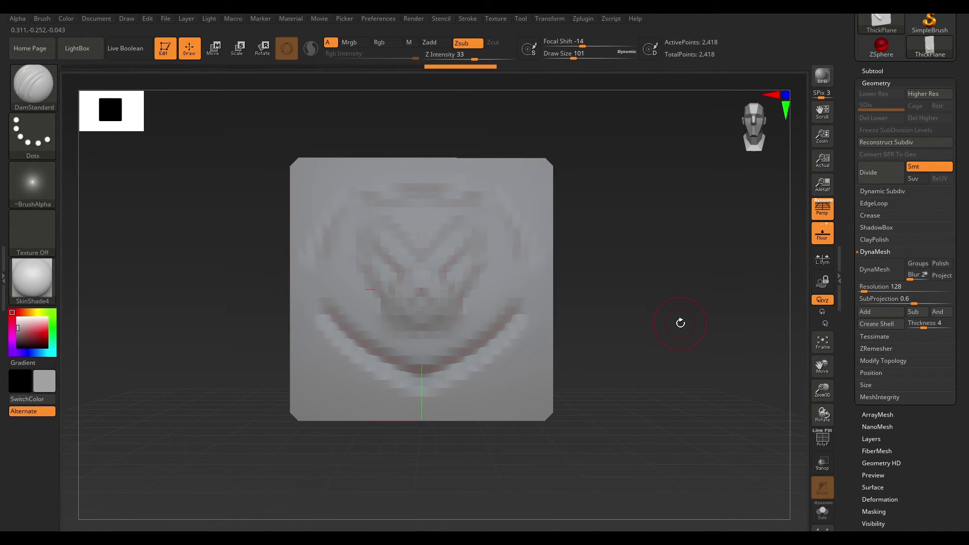
left_click_drag(677, 353, 570, 306)
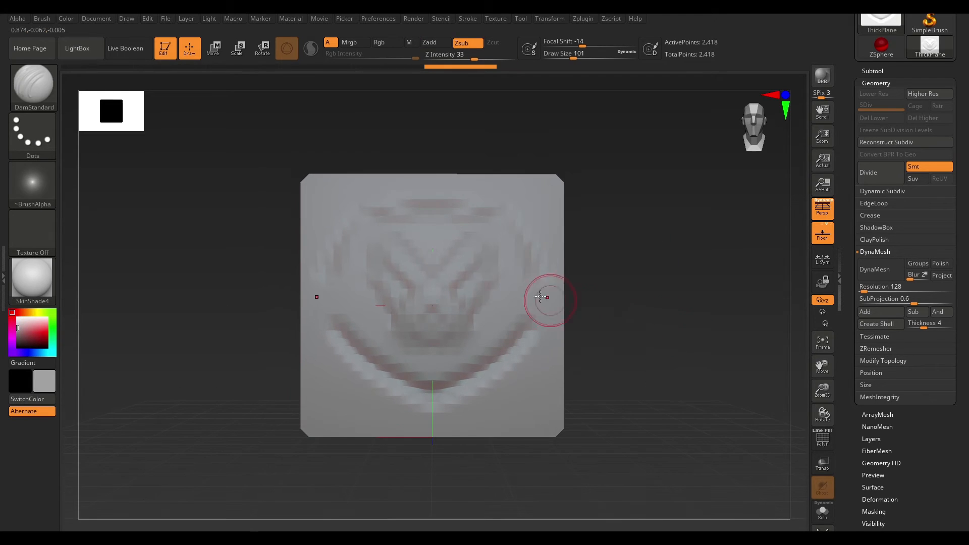
- Load the female demo head project from LightBox
left_click(81, 49)
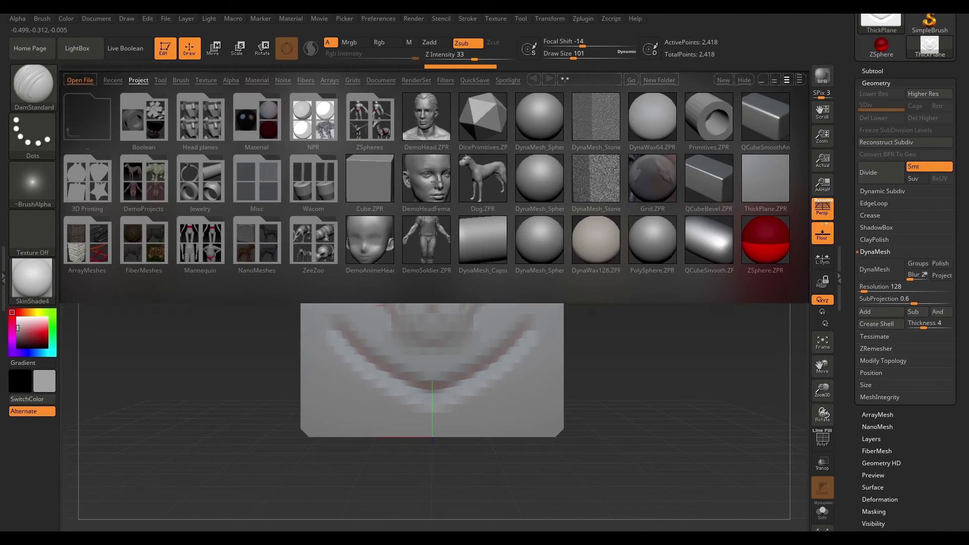
double_click(436, 182)
left_click(538, 323)
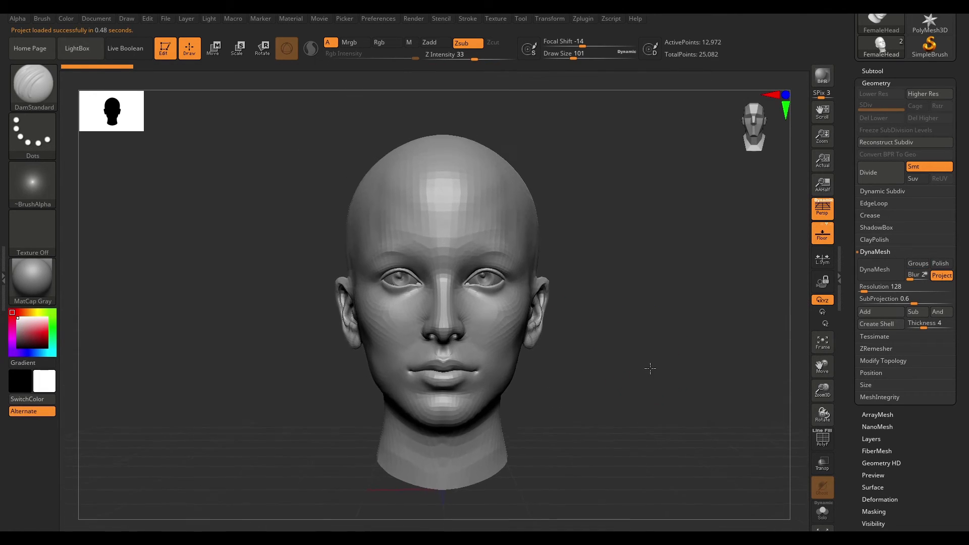
left_click_drag(649, 368, 603, 379)
- Set the Draw Size to 97 and make DamStandard strokes on the temples of the head
key("space")
left_click_drag(507, 230, 545, 238)
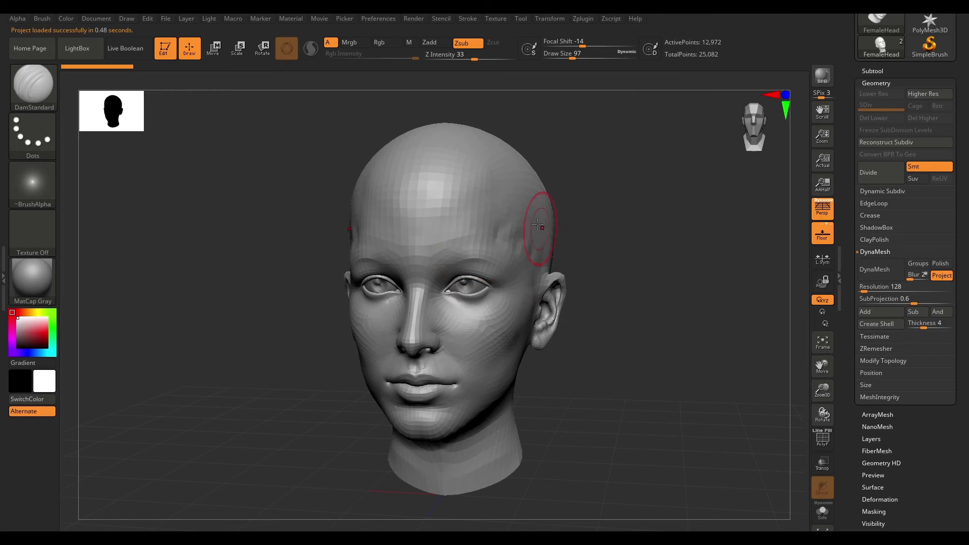
mouse_move(612, 297)
left_mouse_down()
mouse_move(664, 249)
mouse_move(613, 355)
mouse_move(681, 271)
mouse_move(659, 340)
left_mouse_up()
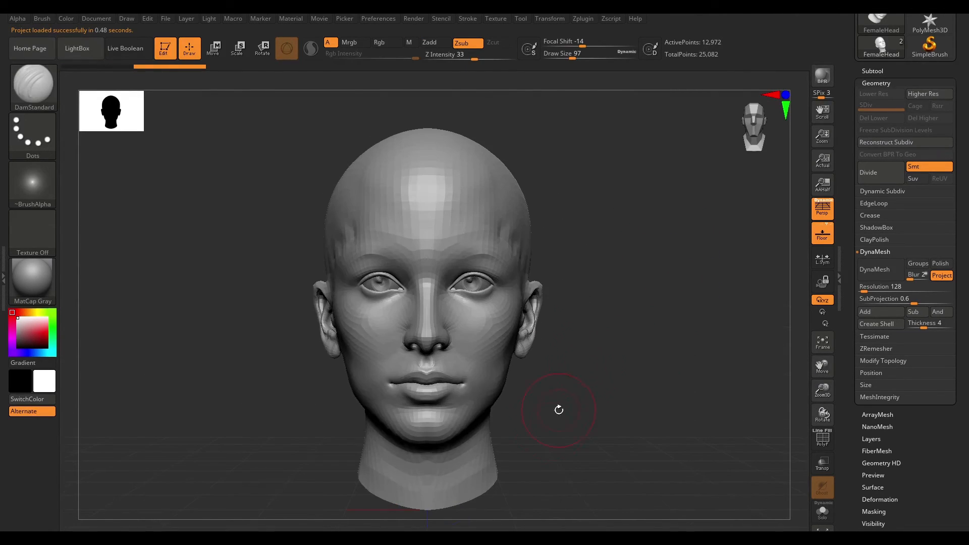
left_click_drag(648, 269, 576, 307)
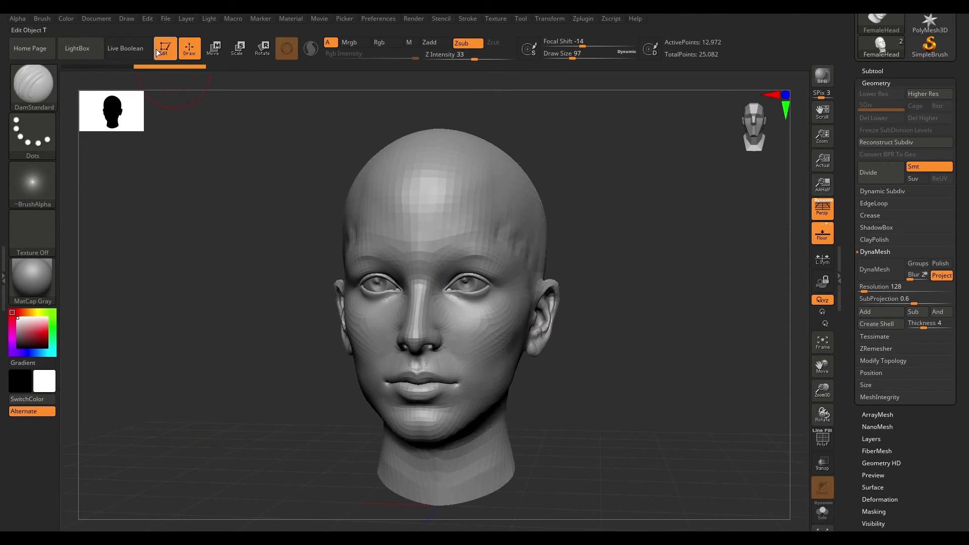
- Dock the Light palette in the side tray and reposition the light on its preview sphere to the upper right, then to the left
left_click(208, 18)
left_click(207, 29)
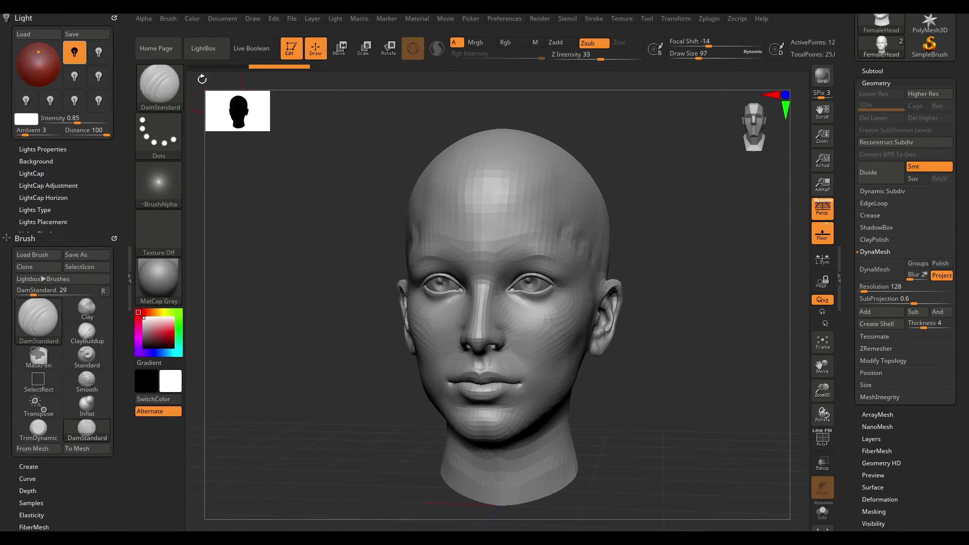
left_click_drag(38, 53, 47, 53)
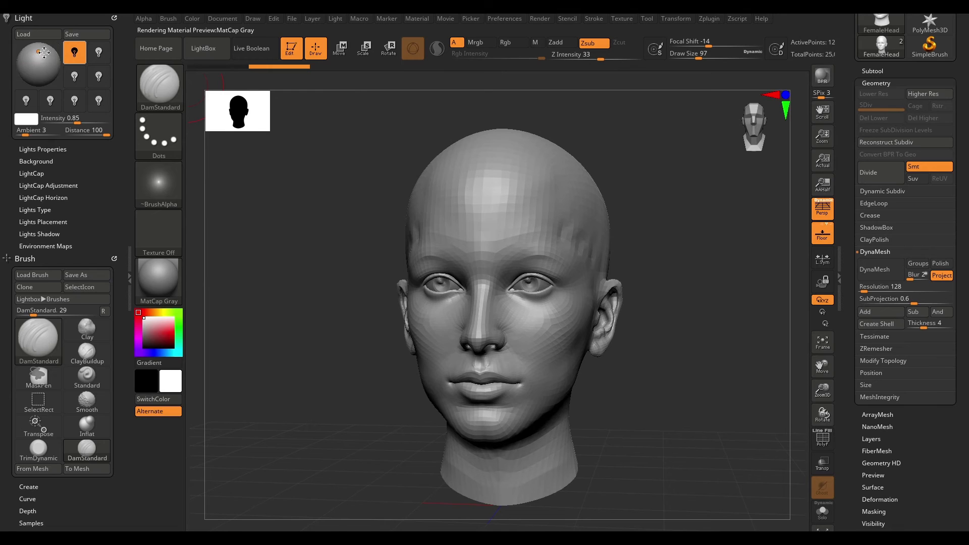
left_click_drag(660, 346, 530, 270)
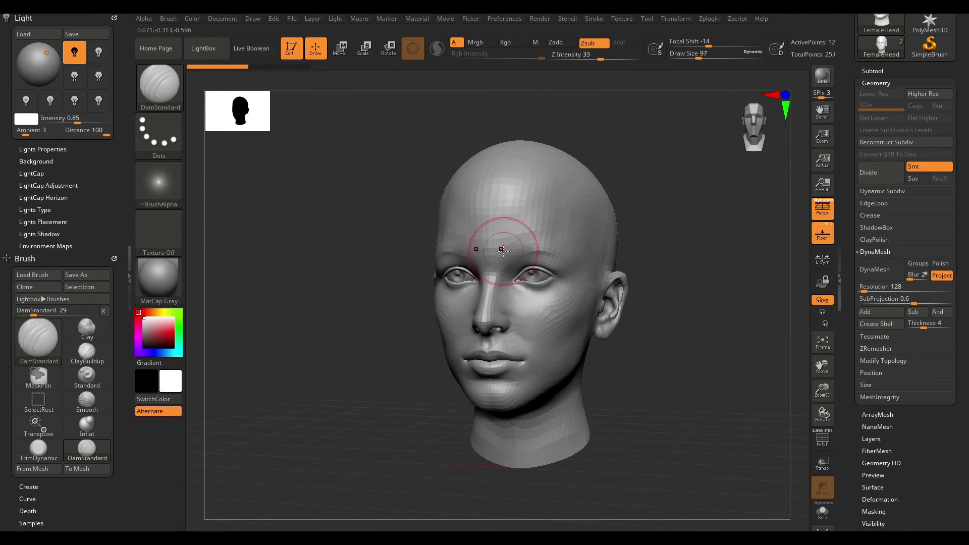
left_click_drag(41, 68, 31, 66)
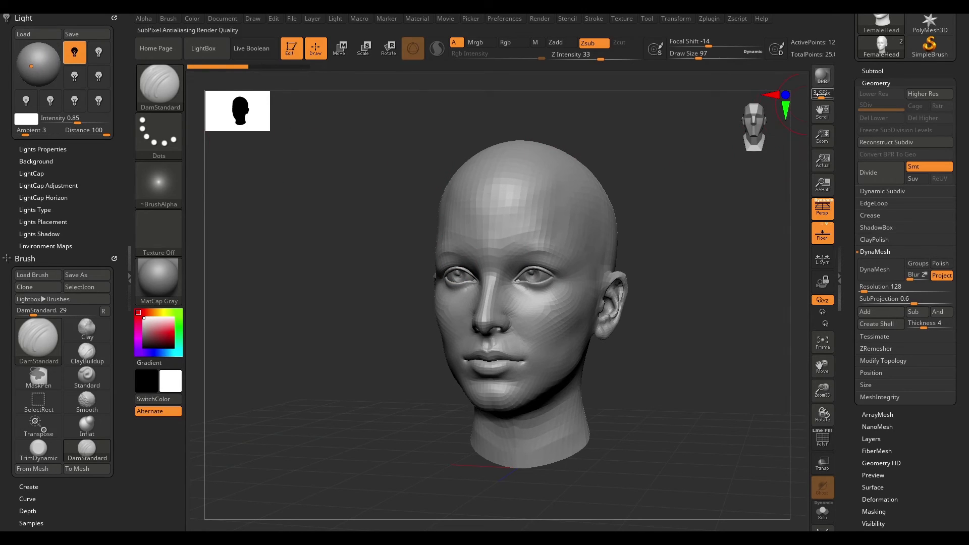
left_click_drag(703, 286, 740, 331)
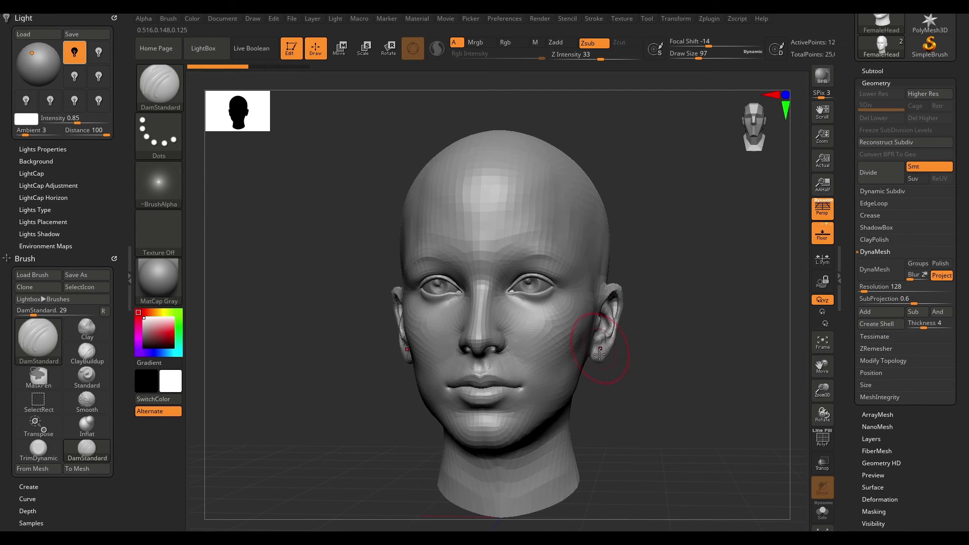
mouse_move(676, 301)
left_mouse_down()
mouse_move(711, 268)
mouse_move(660, 323)
left_mouse_up()
- Set the Draw Size to 90 and change the head's material to BasicMaterial
key("space")
left_click(684, 285)
left_click(169, 289)
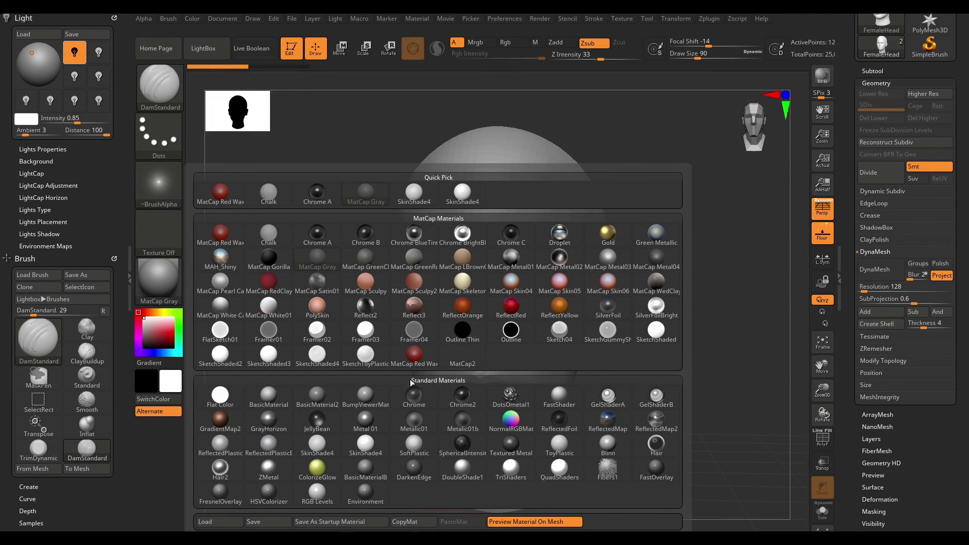
left_click(270, 401)
left_click_drag(696, 399, 677, 395)
mouse_move(651, 300)
left_mouse_down()
mouse_move(699, 299)
mouse_move(639, 305)
left_mouse_up()
- Switch to the ClayBuildup brush and place the light at the lower left of the preview sphere
key("b")
key("c")
key("b")
left_click_drag(39, 64, 30, 73)
left_click_drag(649, 323, 704, 328)
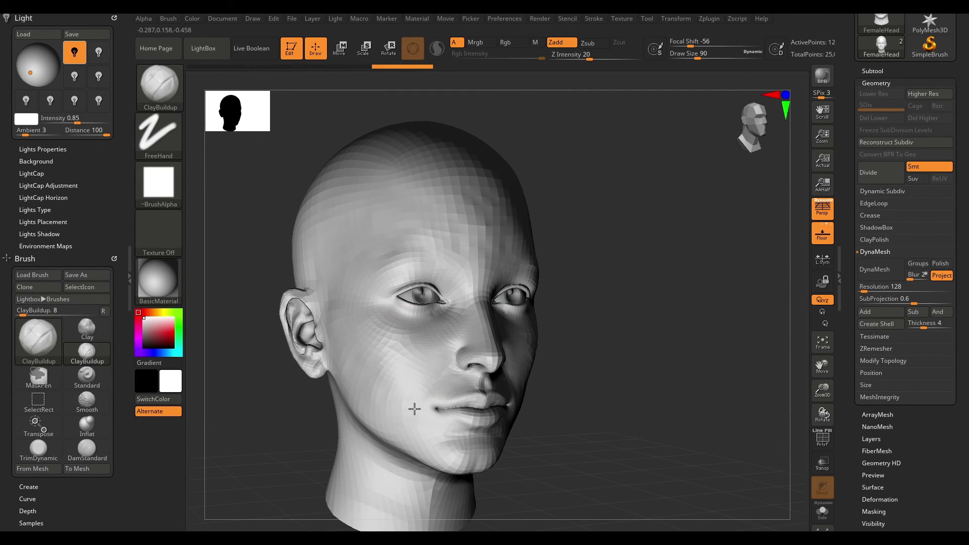
- Move the light to the lower right of the preview sphere and undo the last stroke
left_click_drag(48, 73, 54, 74)
left_click_drag(732, 328, 660, 335)
left_click_drag(756, 381, 706, 353)
left_click_drag(626, 401, 733, 388)
key("ctrl+z")
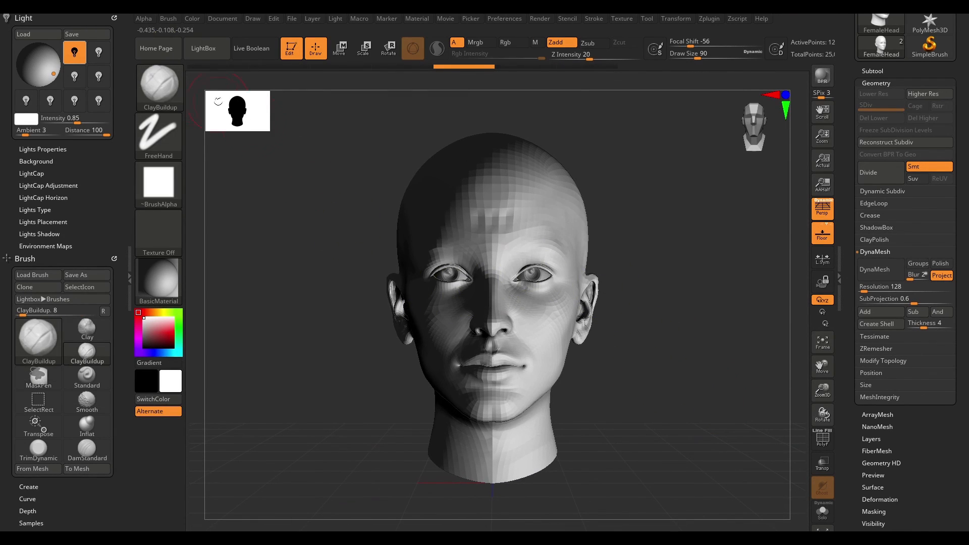
- Load a DynaMesh sphere project from LightBox
left_click(201, 57)
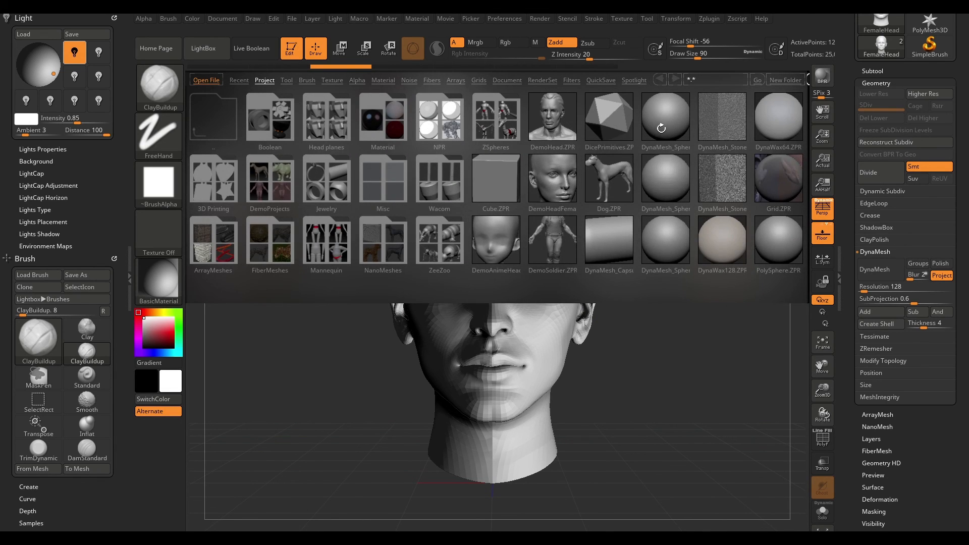
double_click(660, 128)
left_click(531, 327)
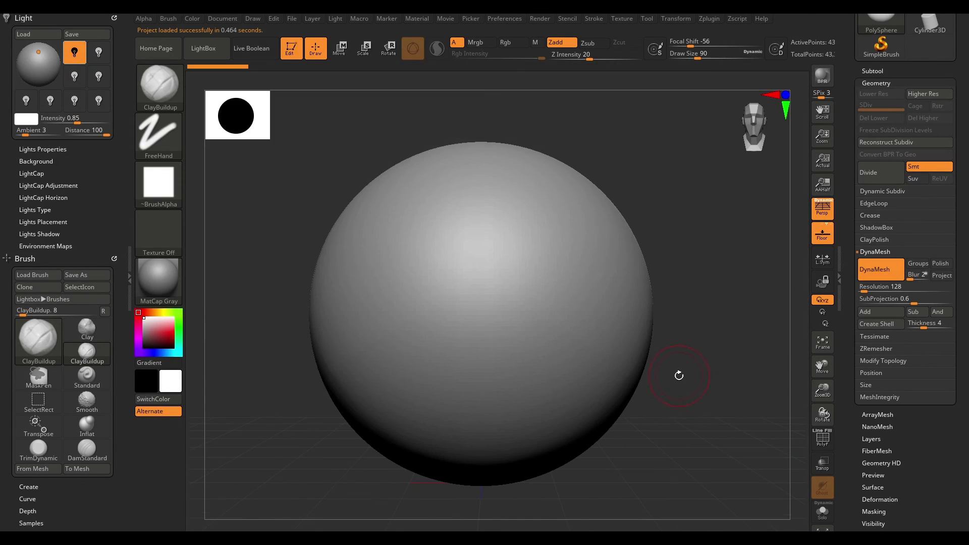
mouse_move(696, 377)
left_mouse_down()
mouse_move(712, 374)
mouse_move(700, 382)
left_mouse_up()
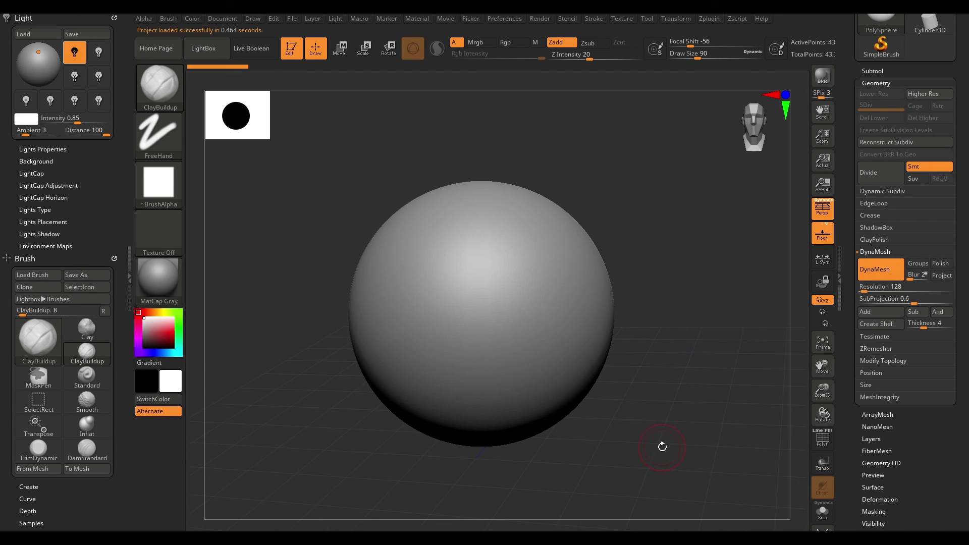